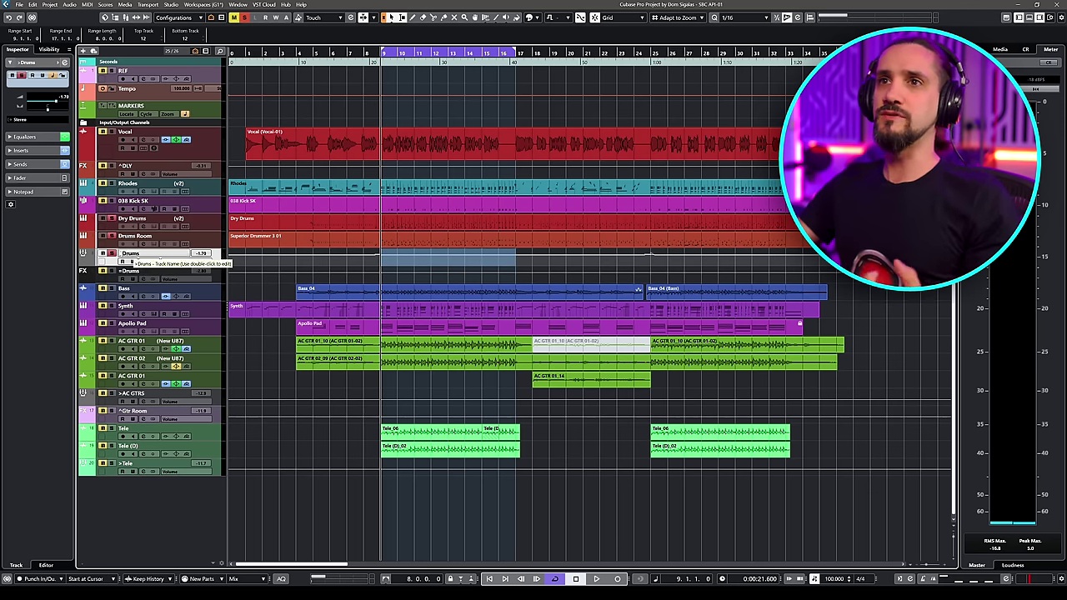
Add an FX channel named =Drums2 with the CLA-76 Stereo effect in stereo configuration to Send 2 of the >Drums group.
click(143, 262)
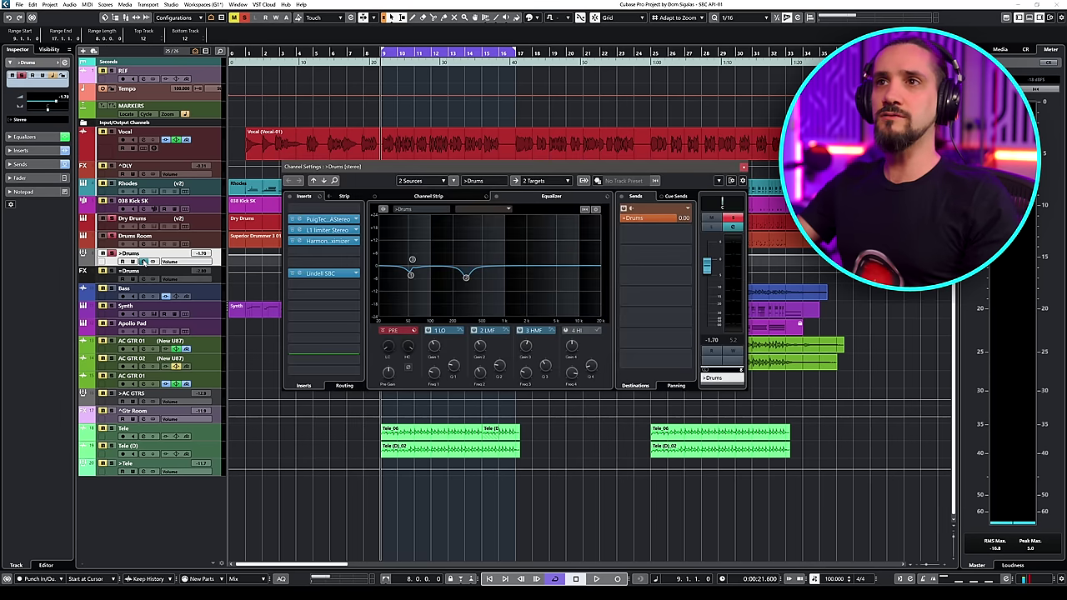
drag(305, 165, 260, 174)
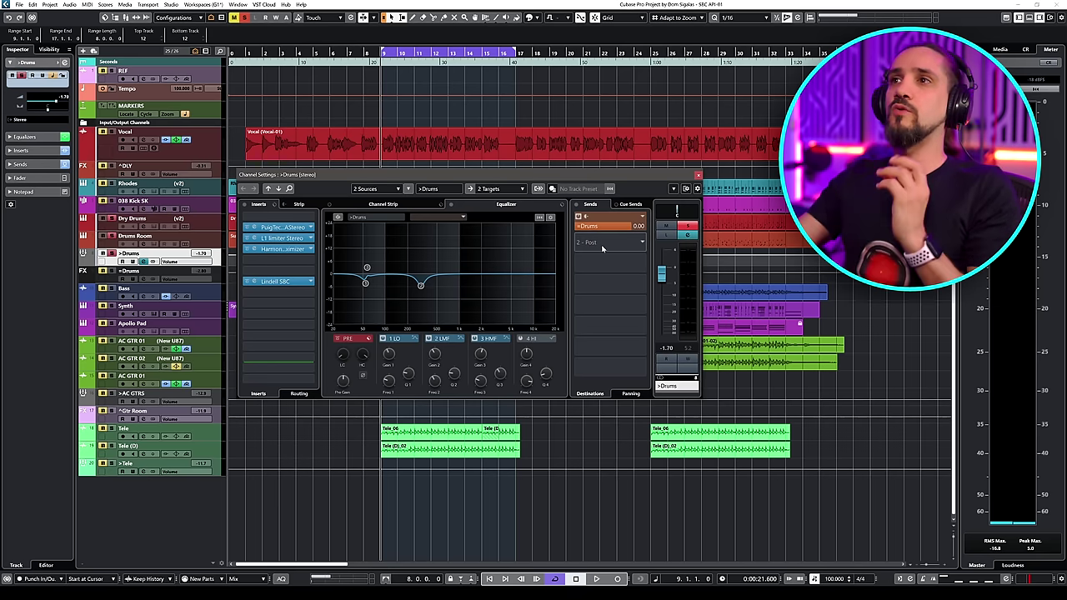
right_click(601, 244)
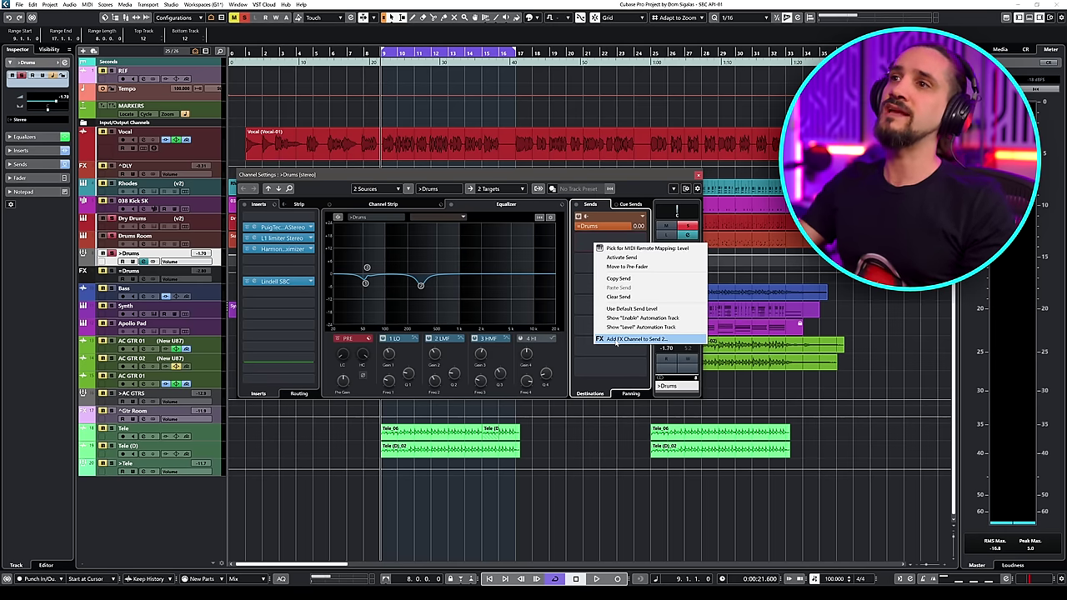
click(615, 339)
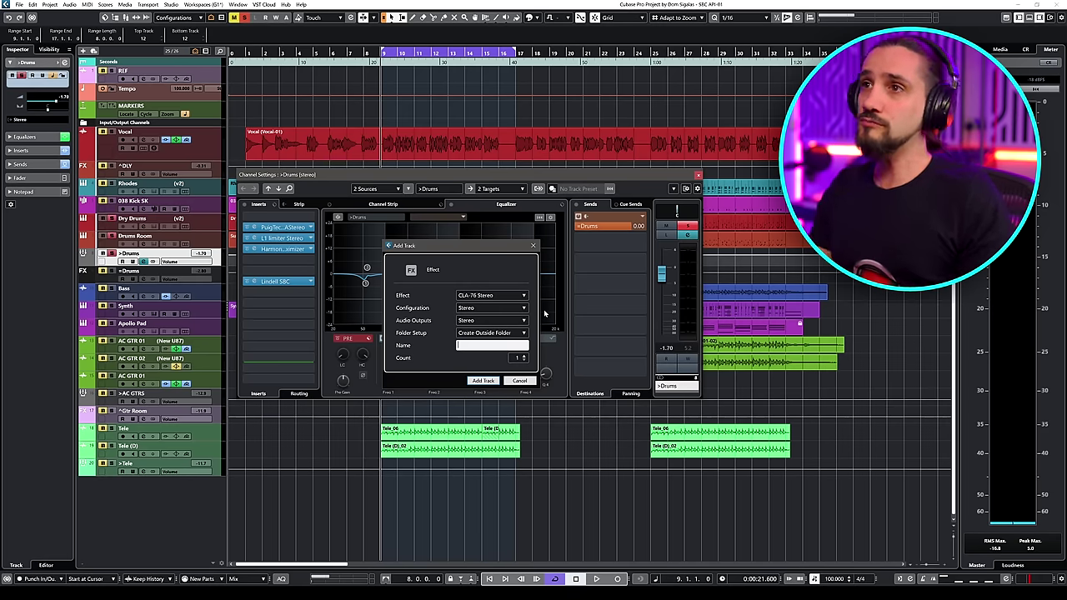
click(491, 308)
click(431, 311)
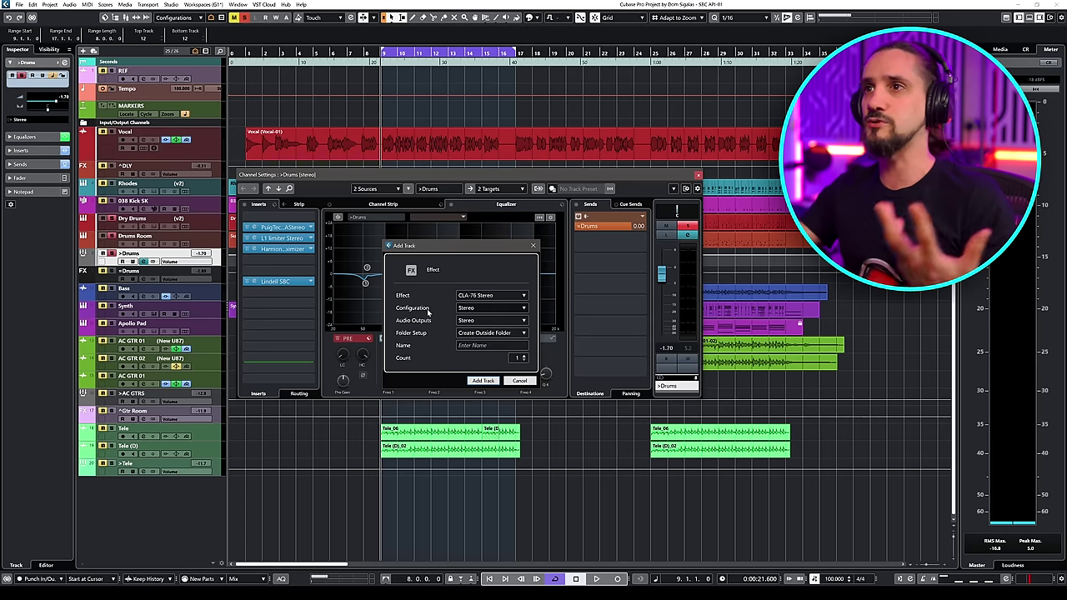
click(475, 350)
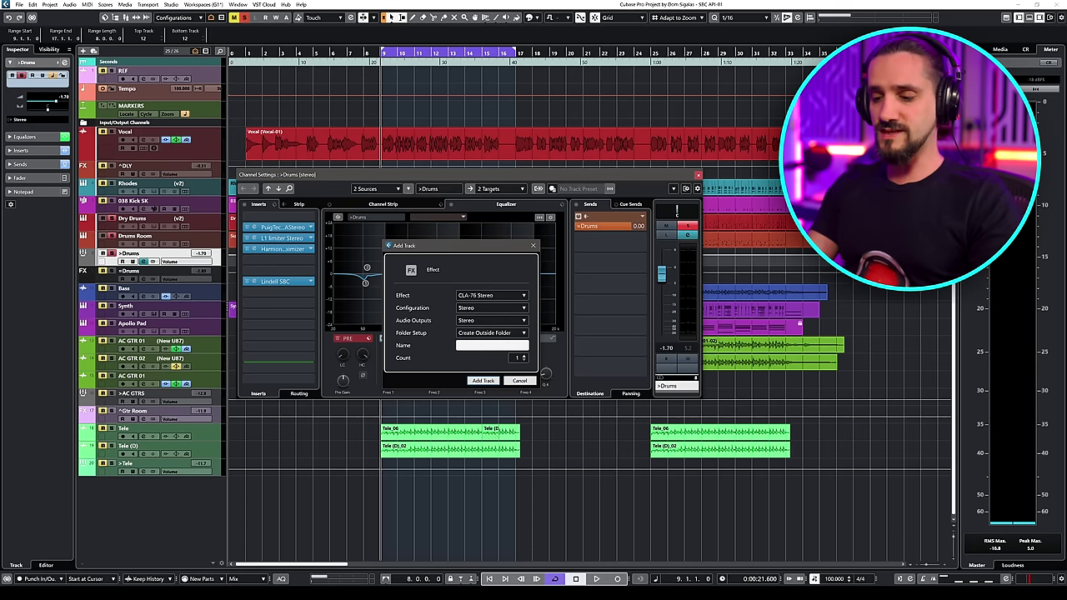
text(>)
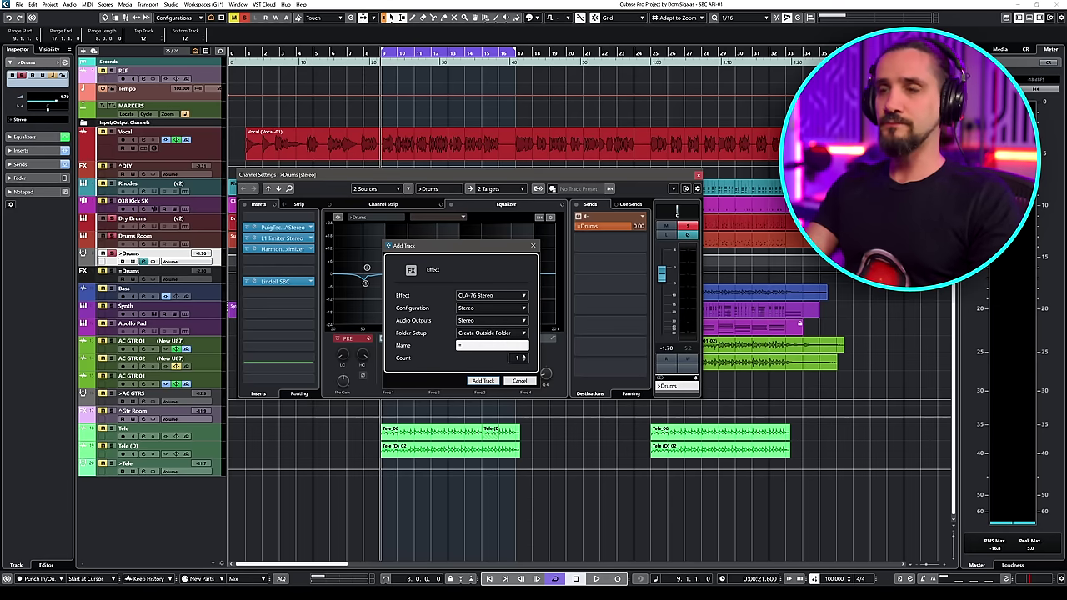
text(Drums2)
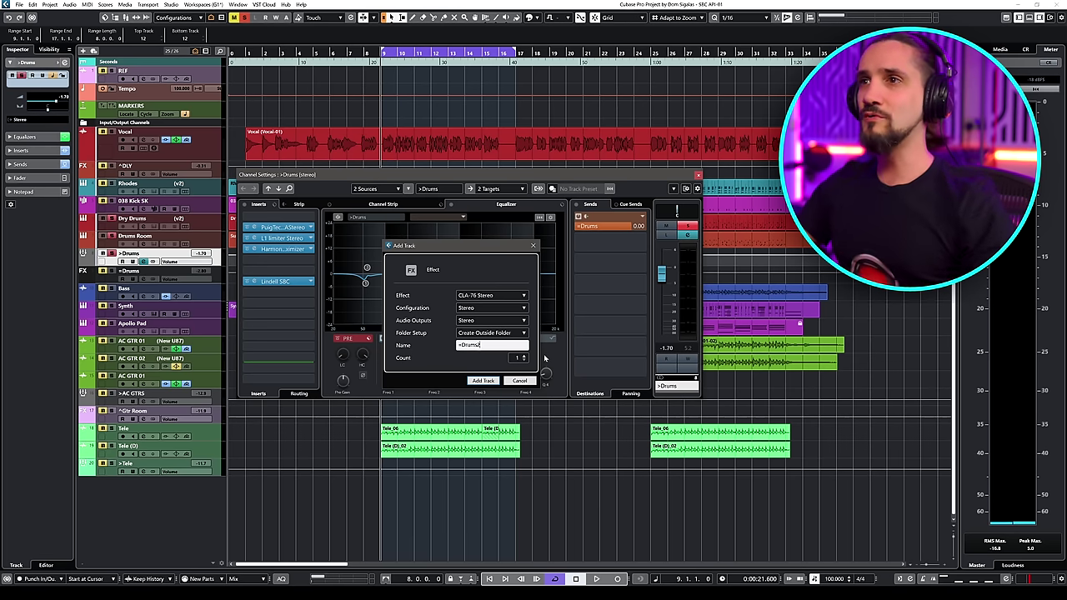
click(492, 382)
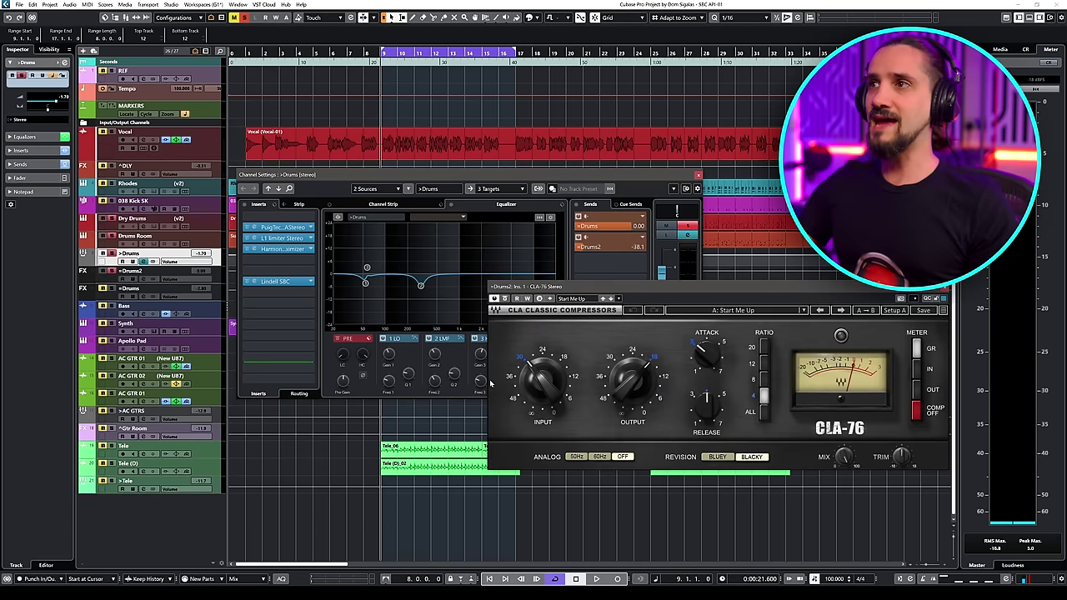
Check the channel settings of the =Drums and =Drums2 FX tracks, return to >Drums and close the compressor window.
drag(709, 293, 609, 320)
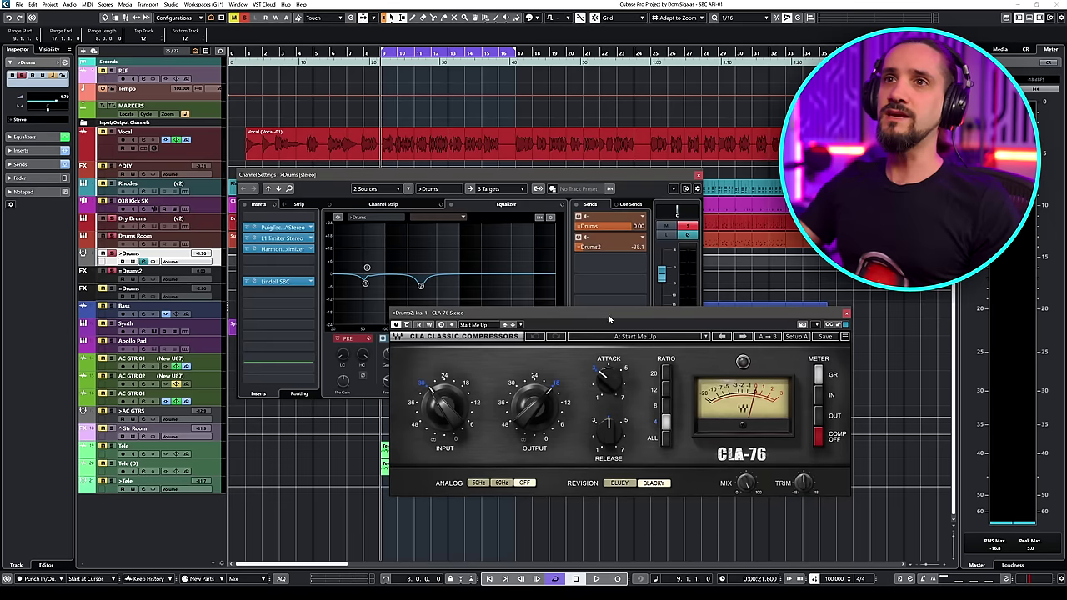
click(206, 288)
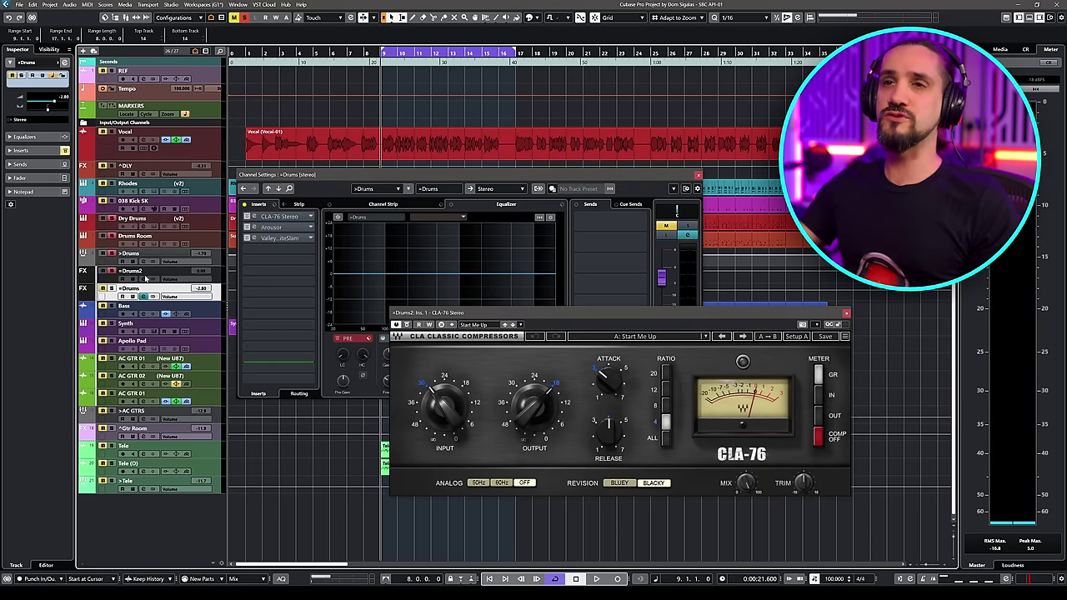
click(220, 274)
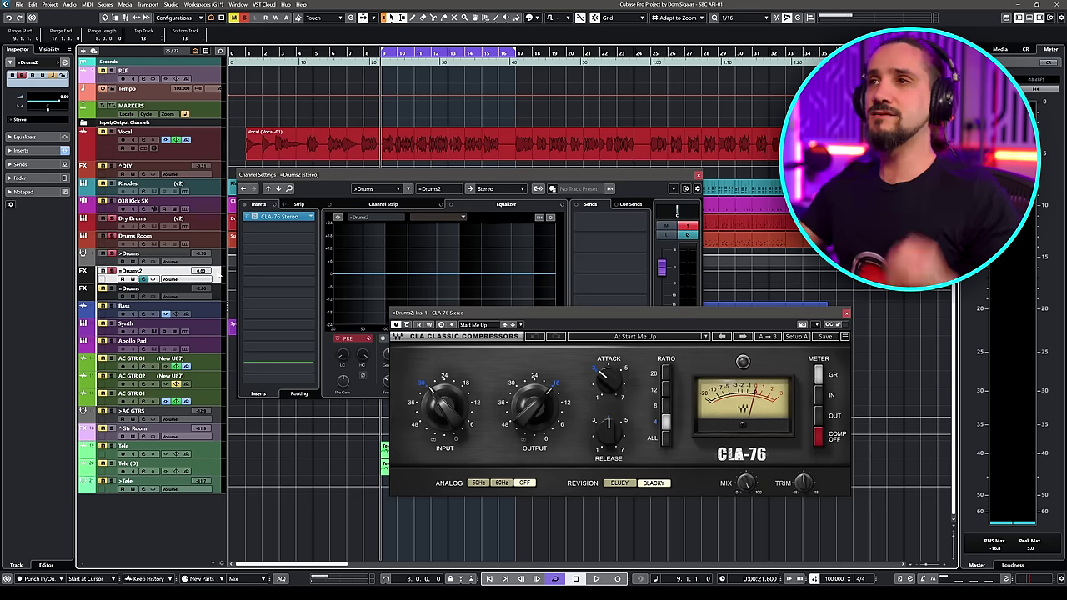
click(176, 259)
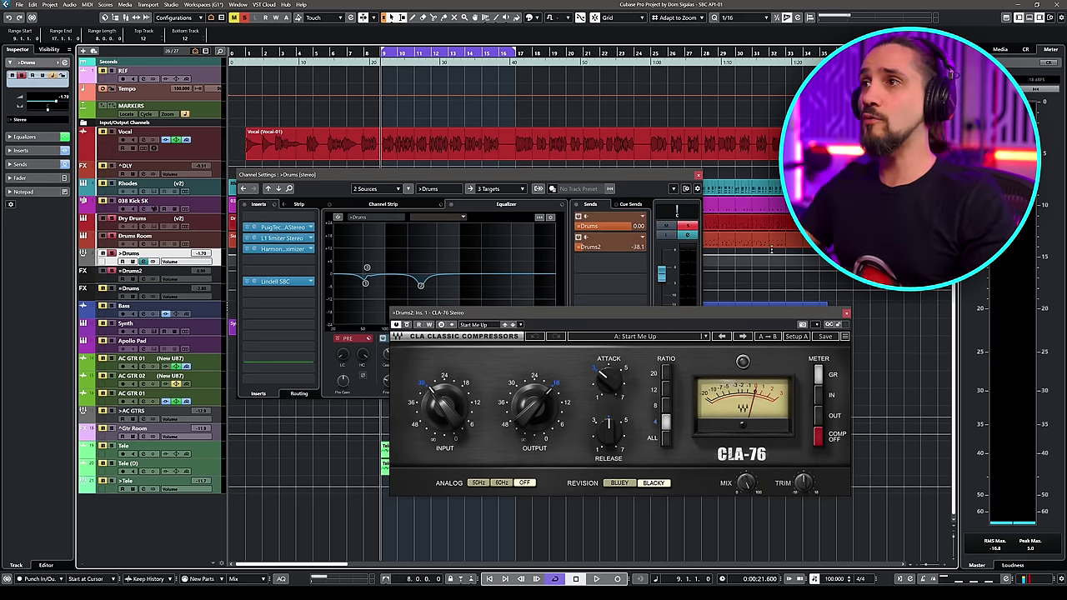
click(846, 316)
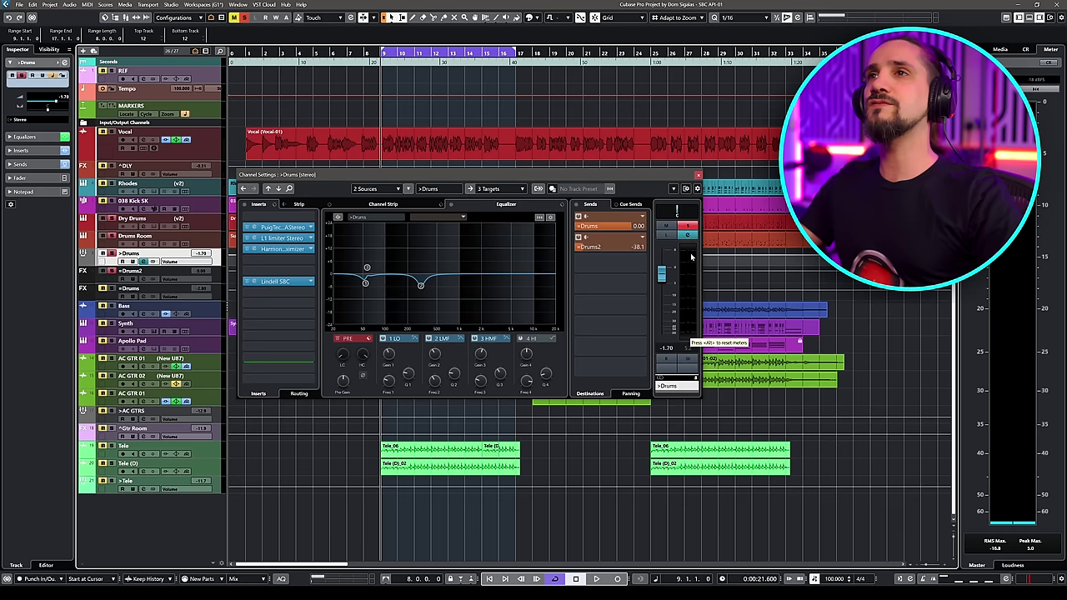
Play the looped section twice to check the signal level on the >Drums channel meter.
key(space)
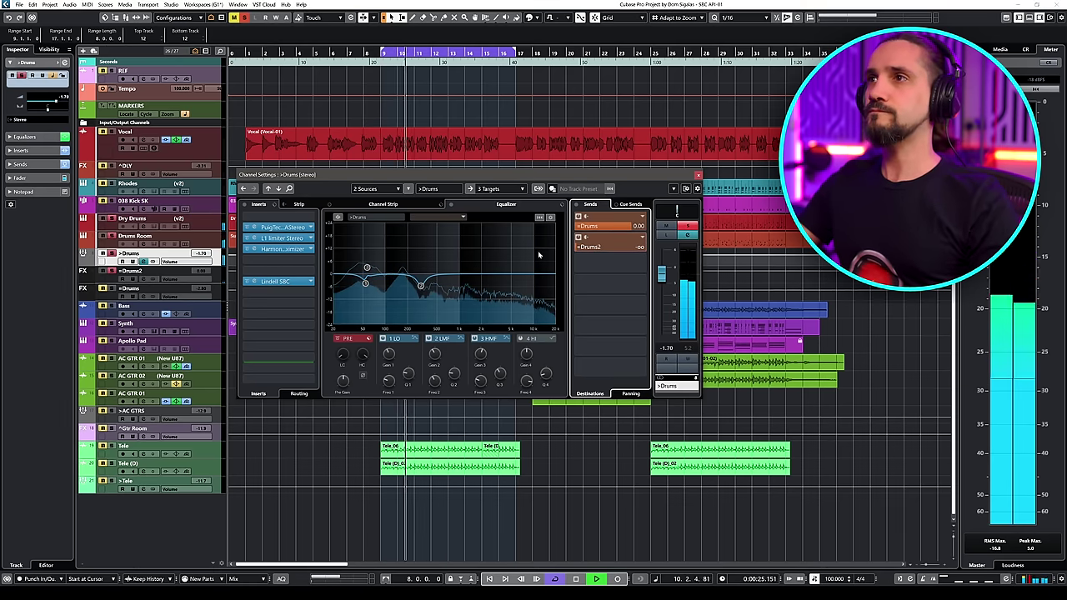
key(space)
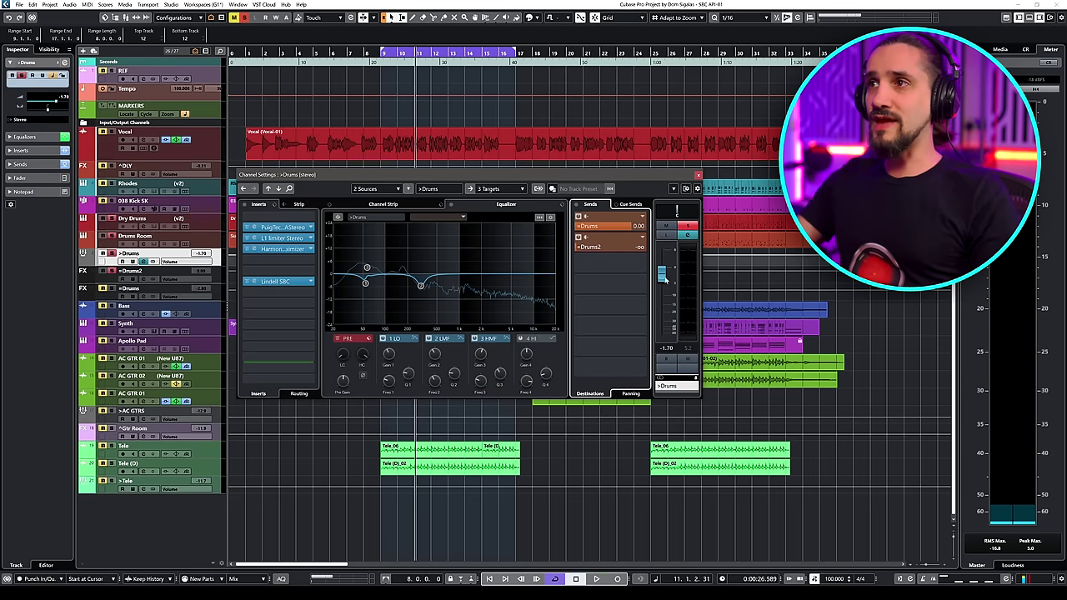
key(space)
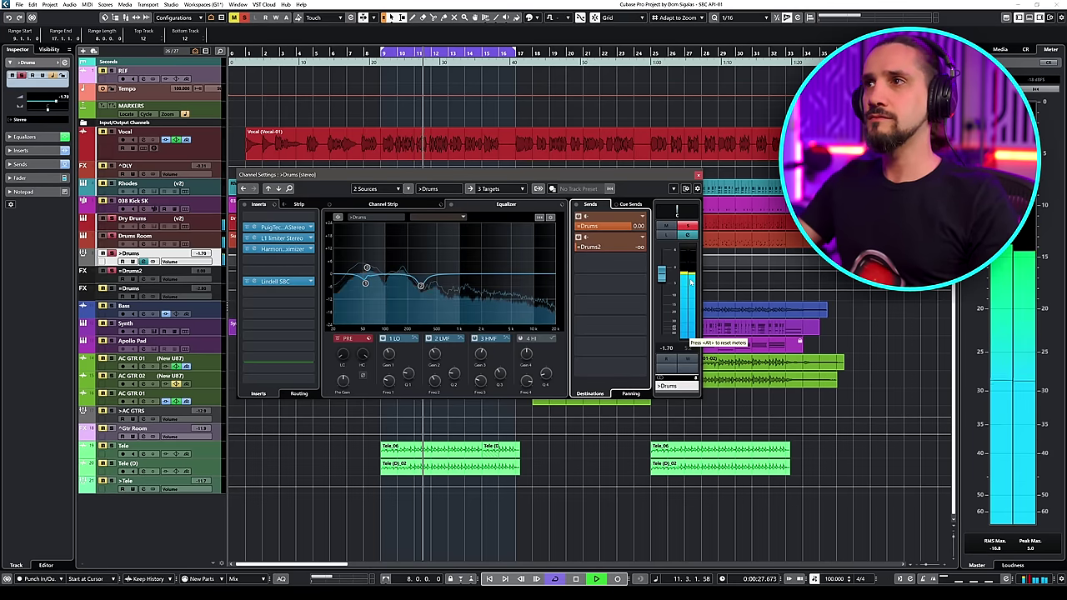
key(space)
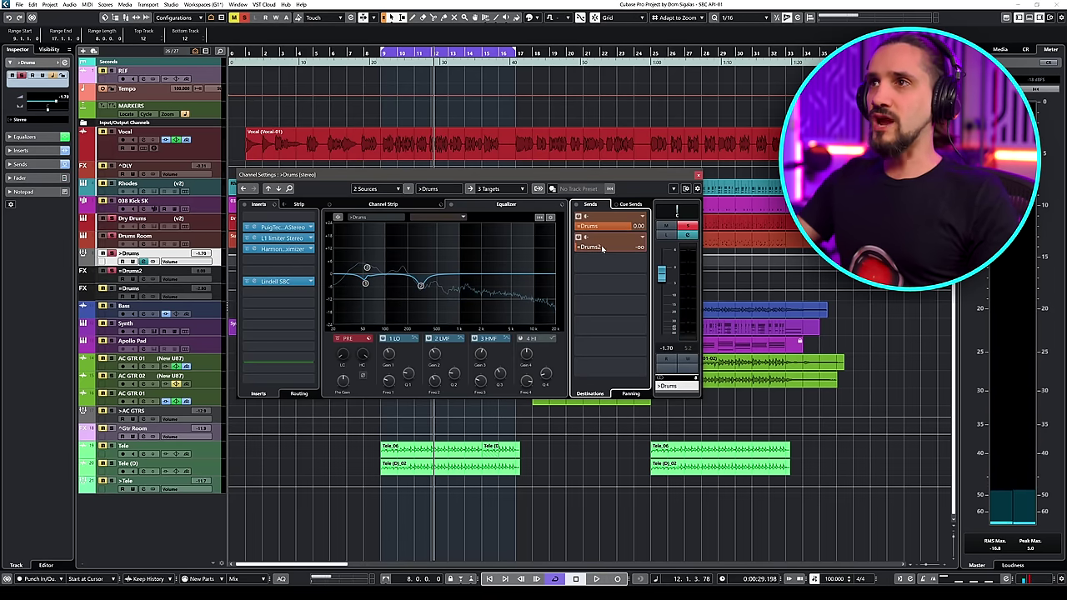
Set the >Drums send level to =Drums2 to 0.00 dB and move that send to pre-fader.
double_click(603, 248)
text(0)
key(Return)
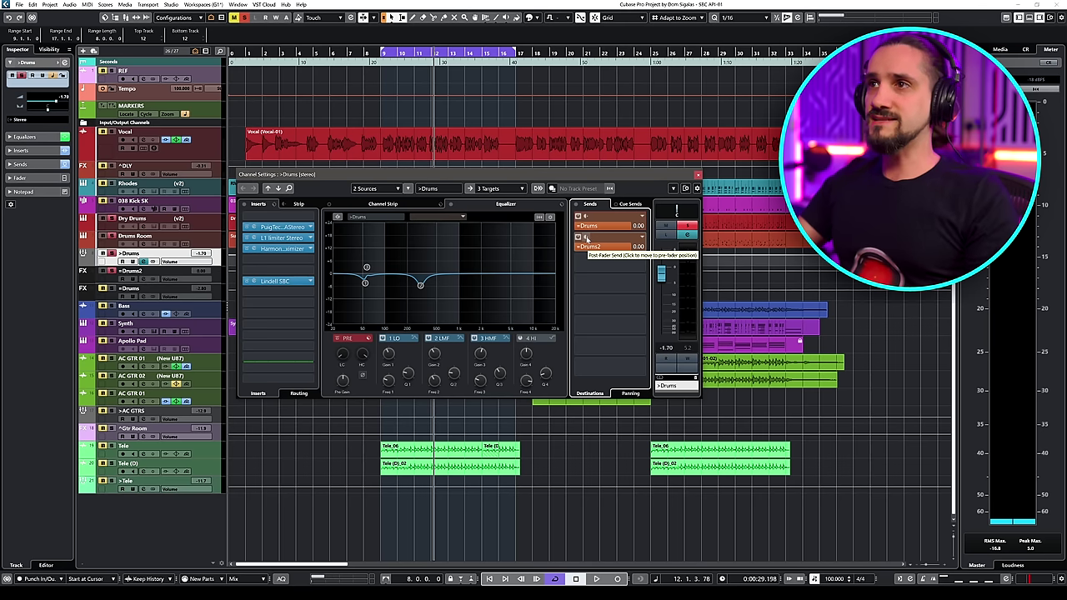
click(583, 239)
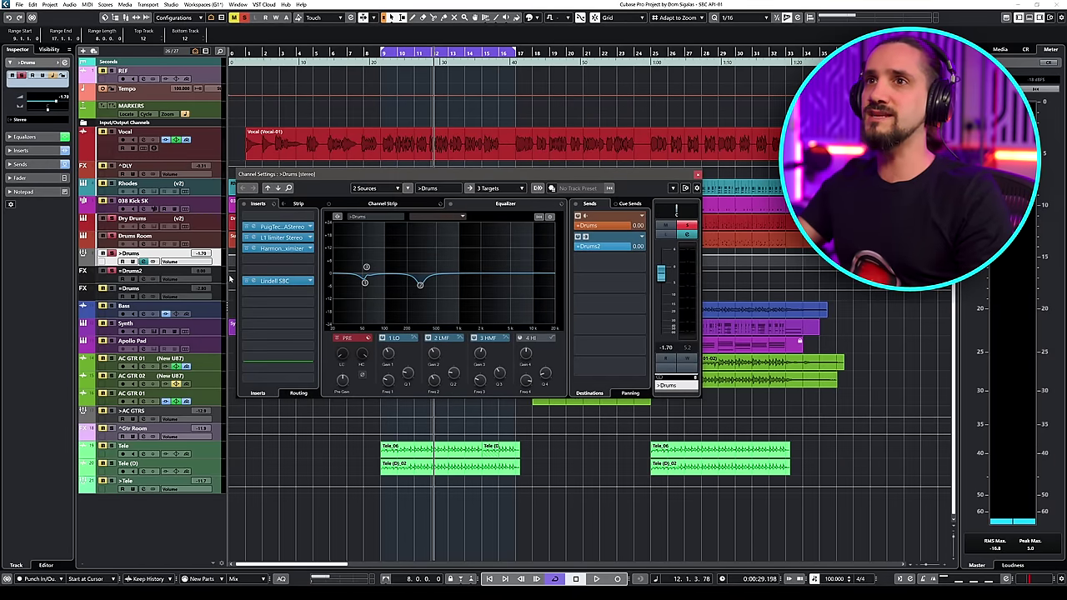
Open the CLA-76 on =Drums2 beside the channel settings and return the >Drums send to =Drums2 to post-fader.
click(150, 280)
click(269, 219)
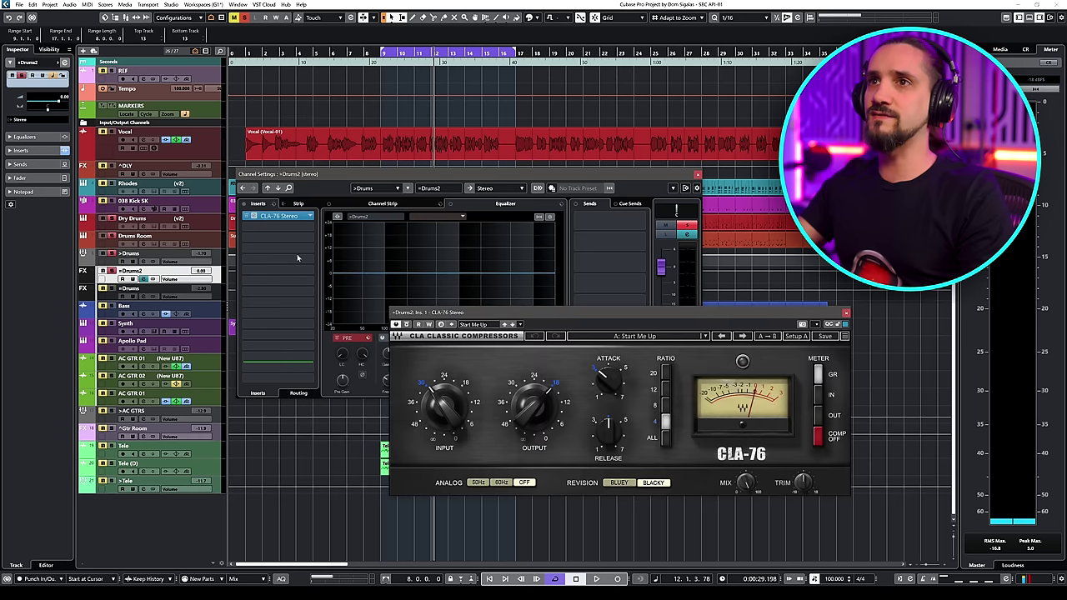
drag(593, 314, 734, 376)
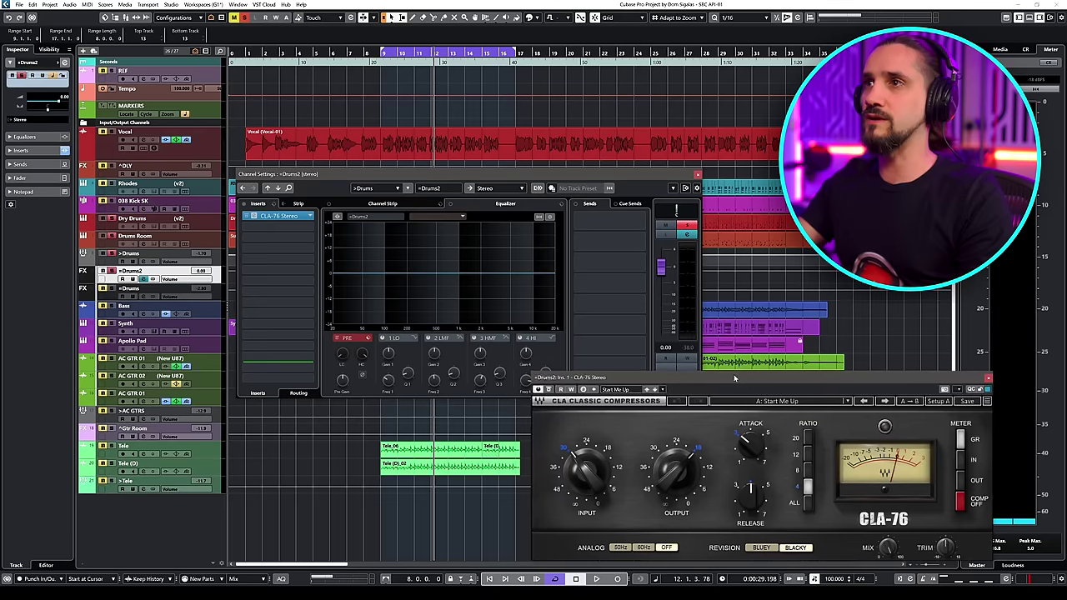
key(Up)
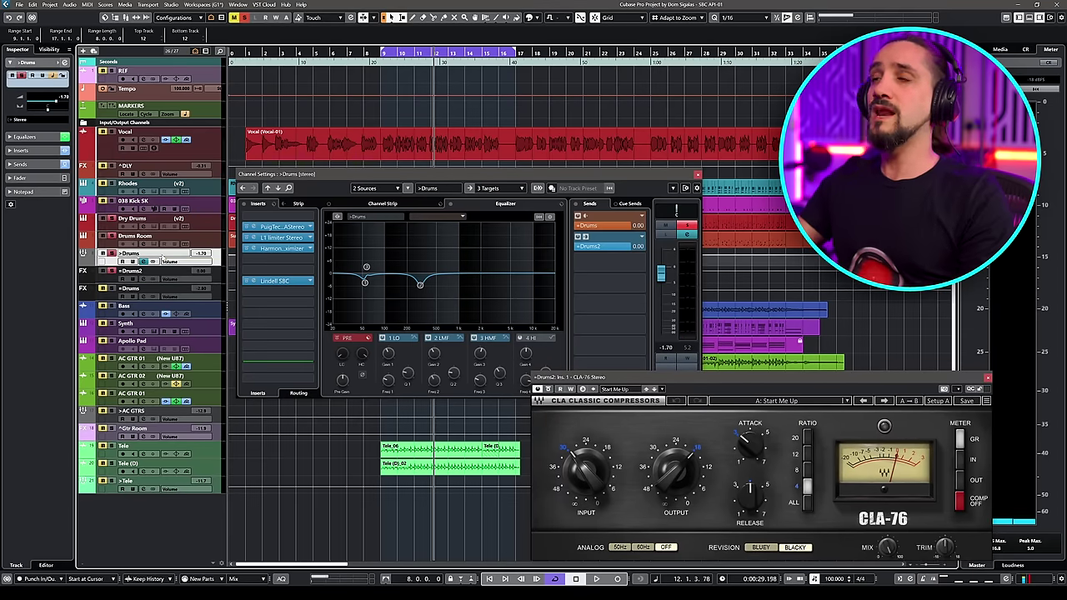
click(586, 238)
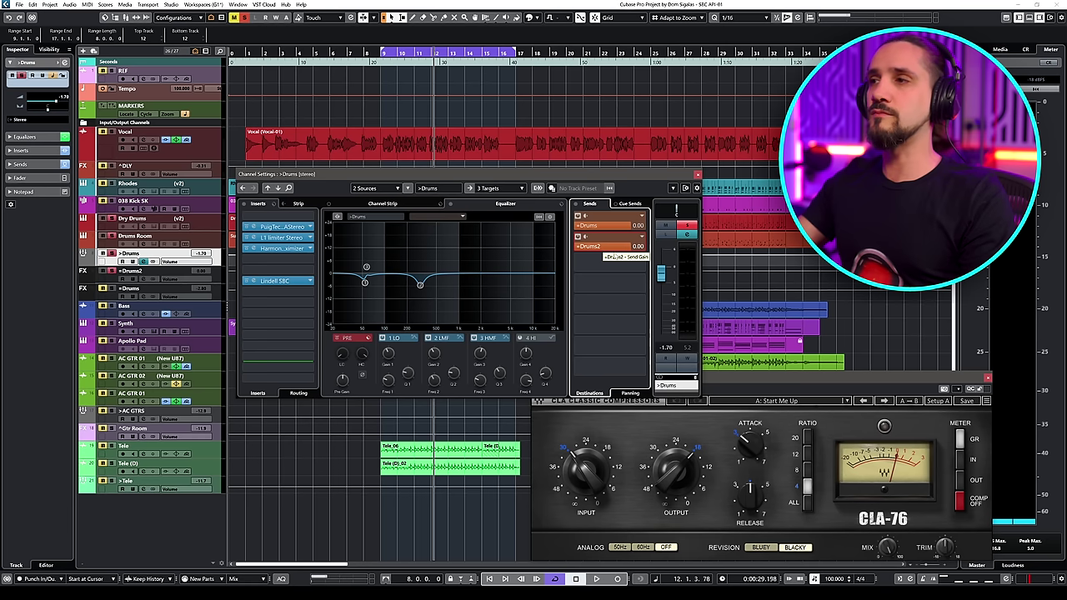
Adjust the CLA-76 output gain on =Drums2 while the drums play, and stop playback.
key(space)
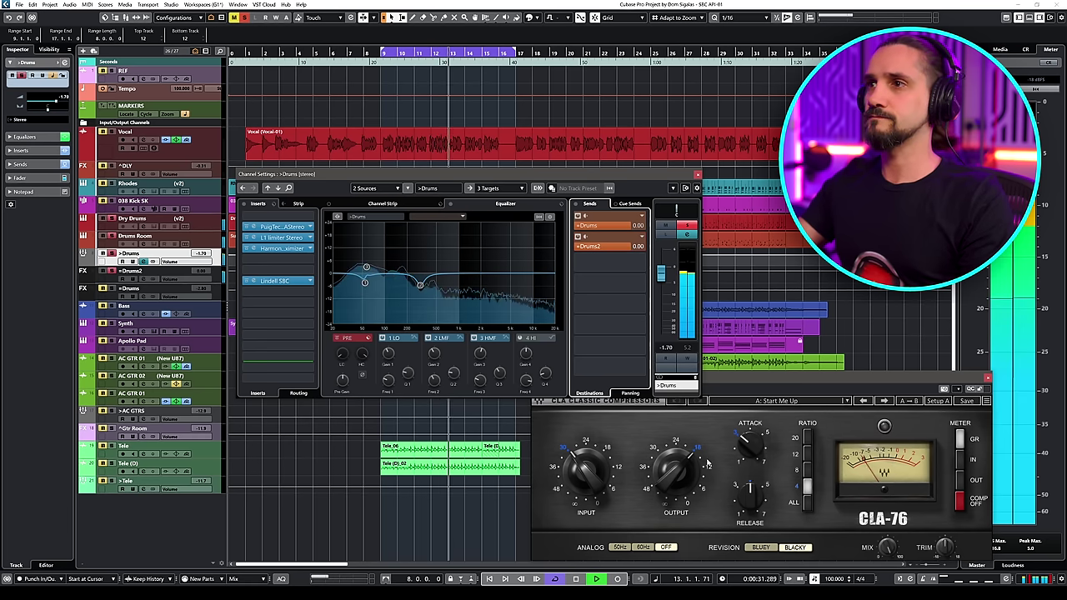
click(674, 471)
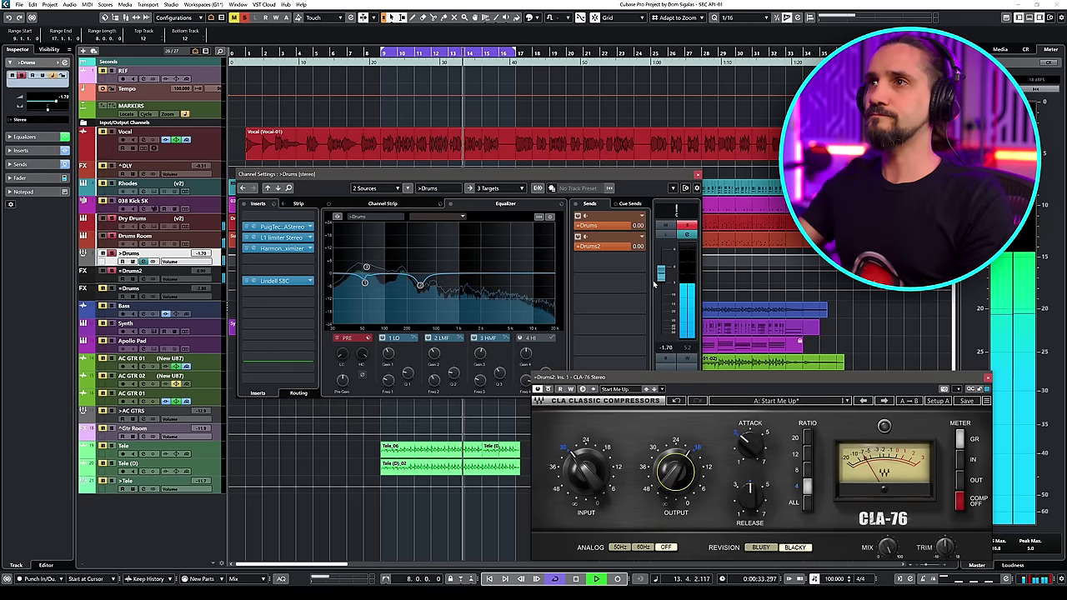
key(space)
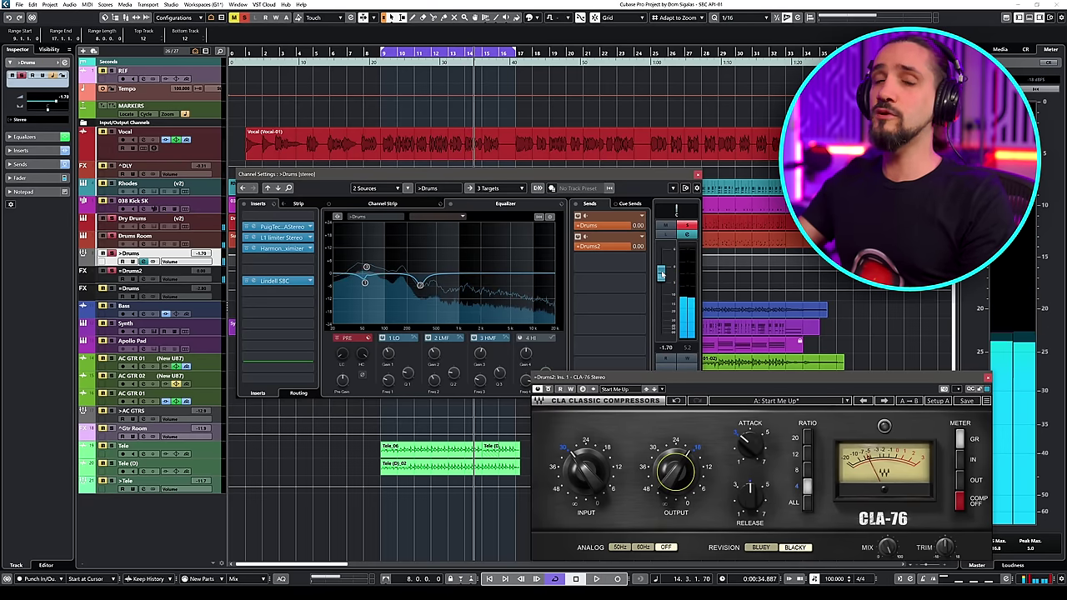
key(KP_0)
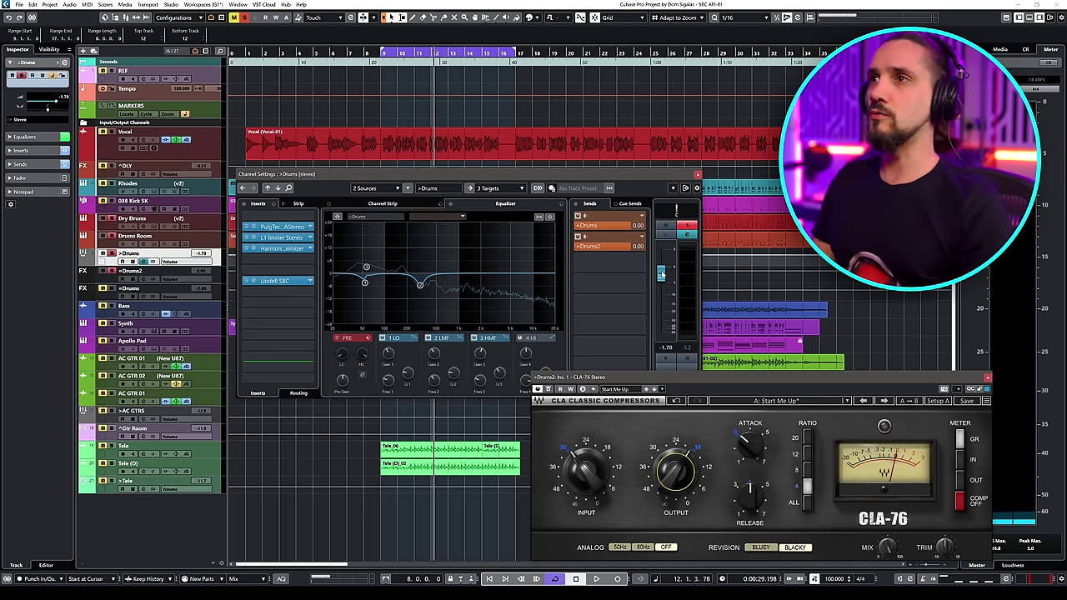
During playback, lower the >Drums fader to -21.0 dB and raise it to -6.41 dB to test the post-fader sends.
key(space)
drag(662, 275, 661, 314)
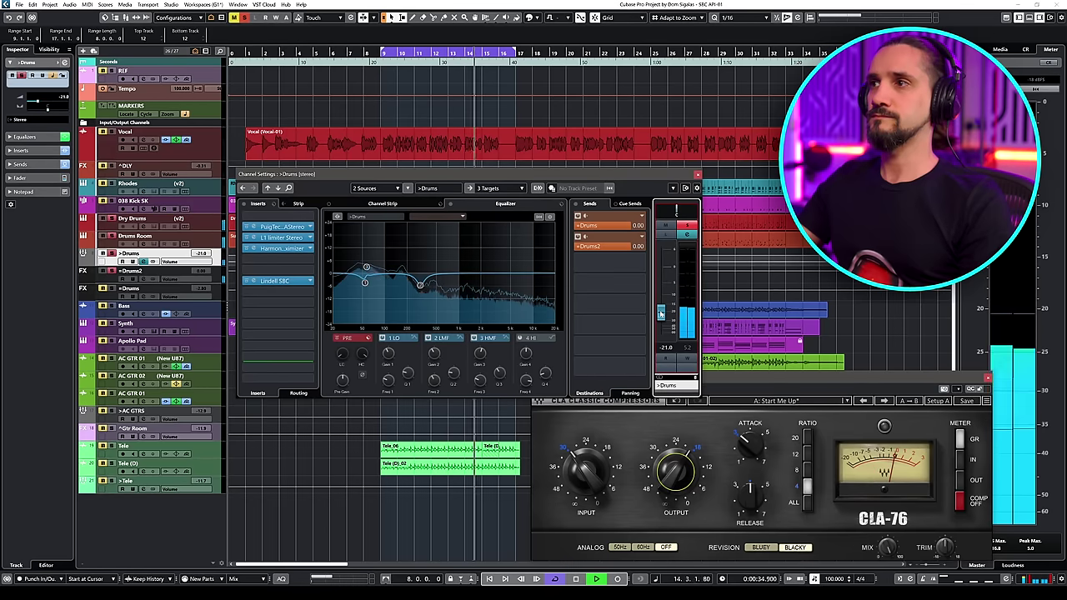
key(space)
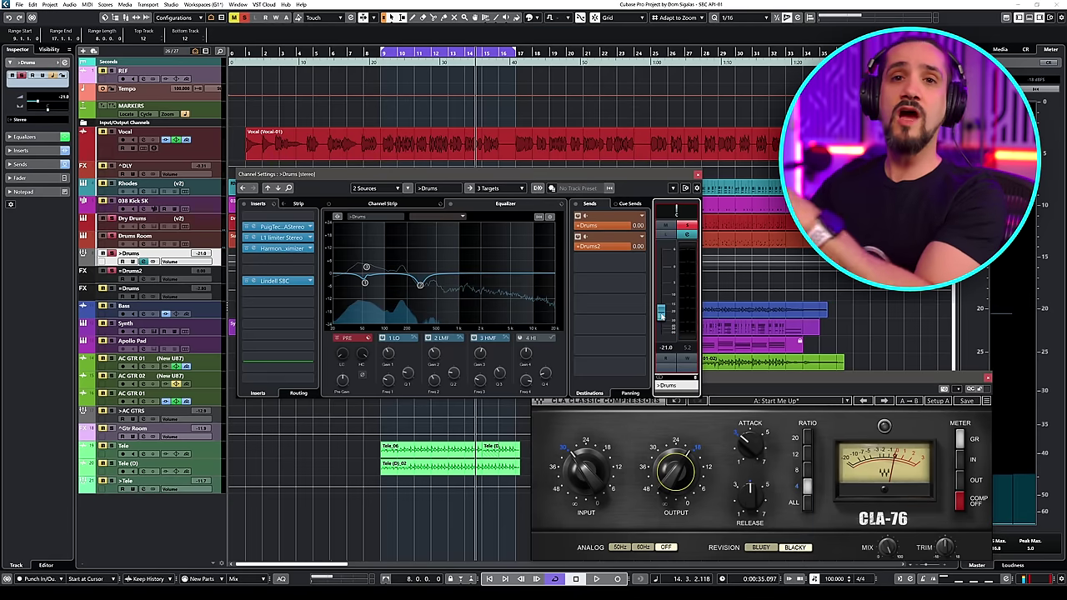
key(space)
drag(658, 318, 659, 304)
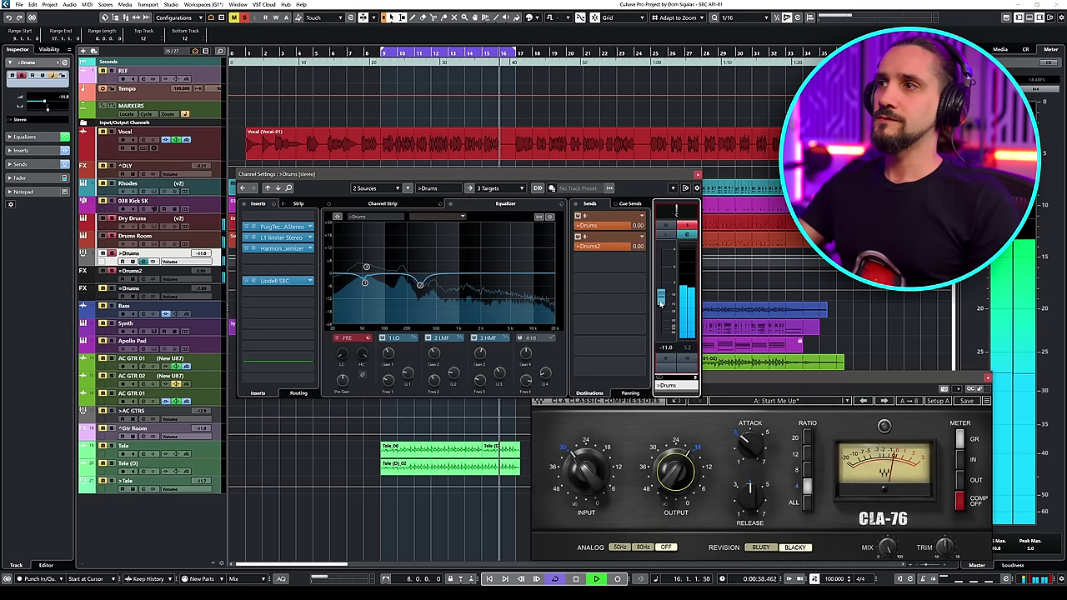
key(space)
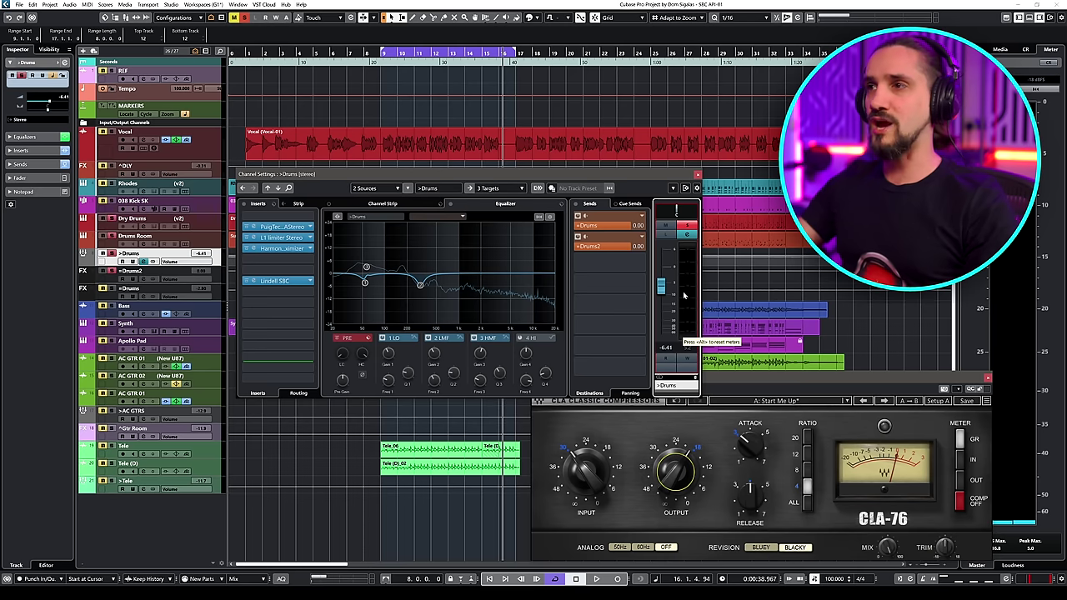
Switch both >Drums sends to pre-fader and pull the channel fader fully down, auditioning the result from bar 9.
click(587, 241)
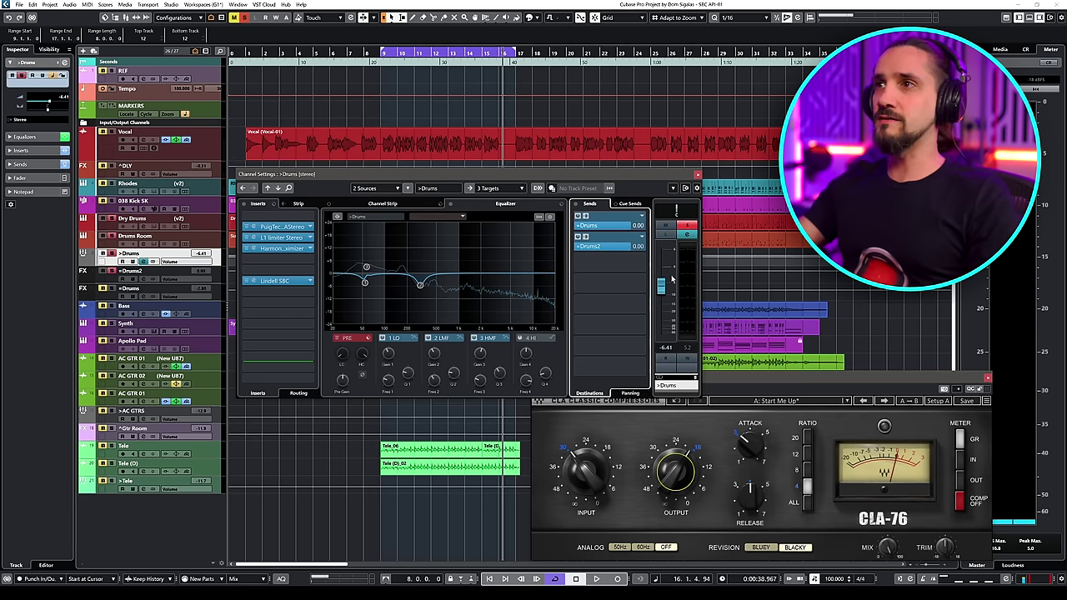
drag(663, 286, 664, 347)
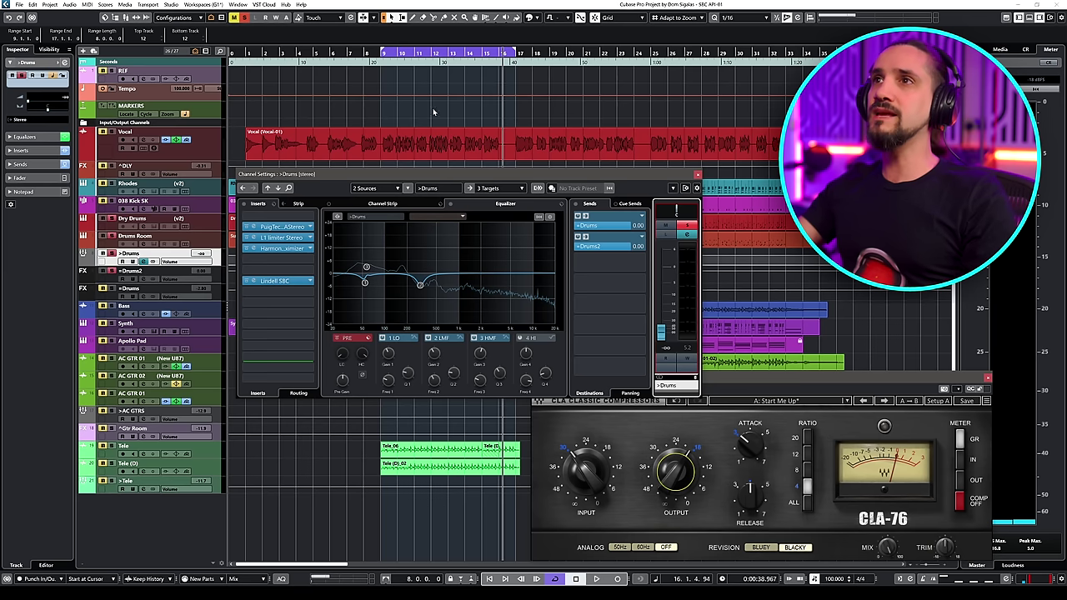
click(382, 53)
key(space)
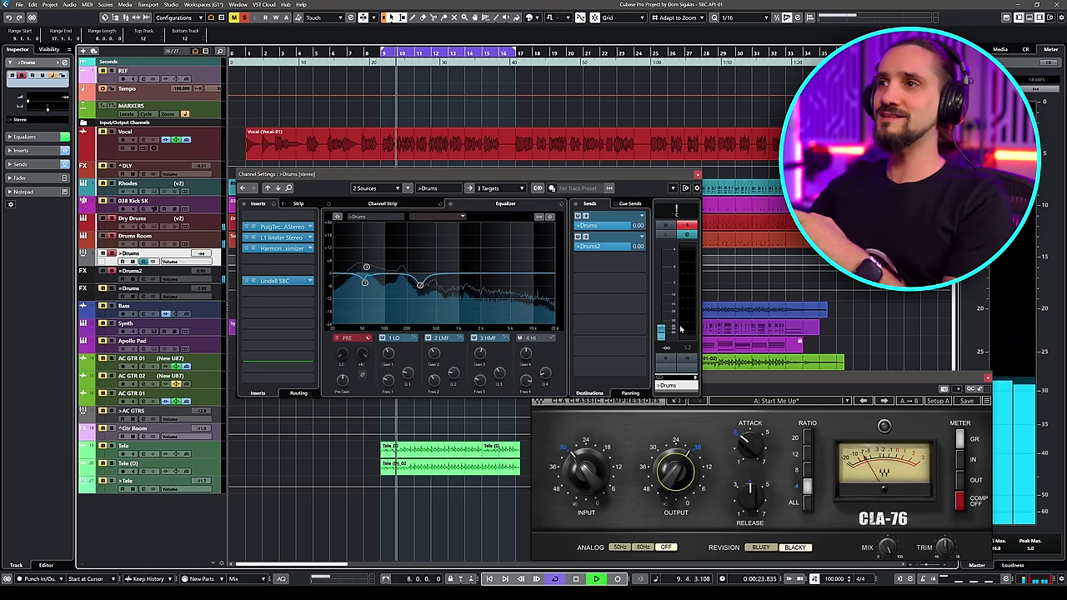
Raise the >Drums fader during playback and pull it fully down again to test the pre-fader sends, restoring the -0.41 dB level by undo.
drag(663, 334, 665, 272)
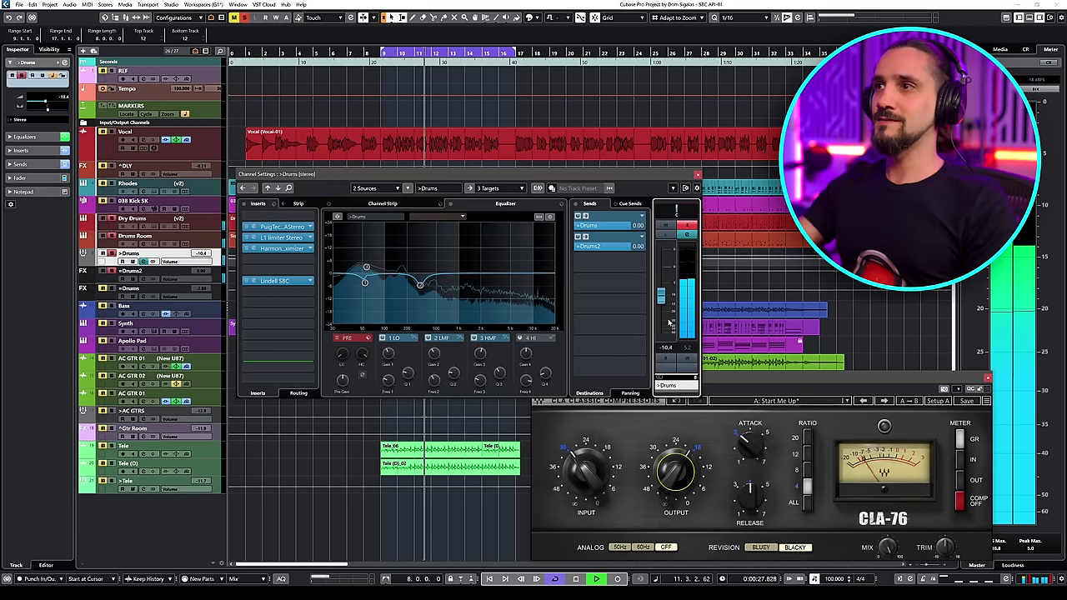
drag(664, 272, 669, 378)
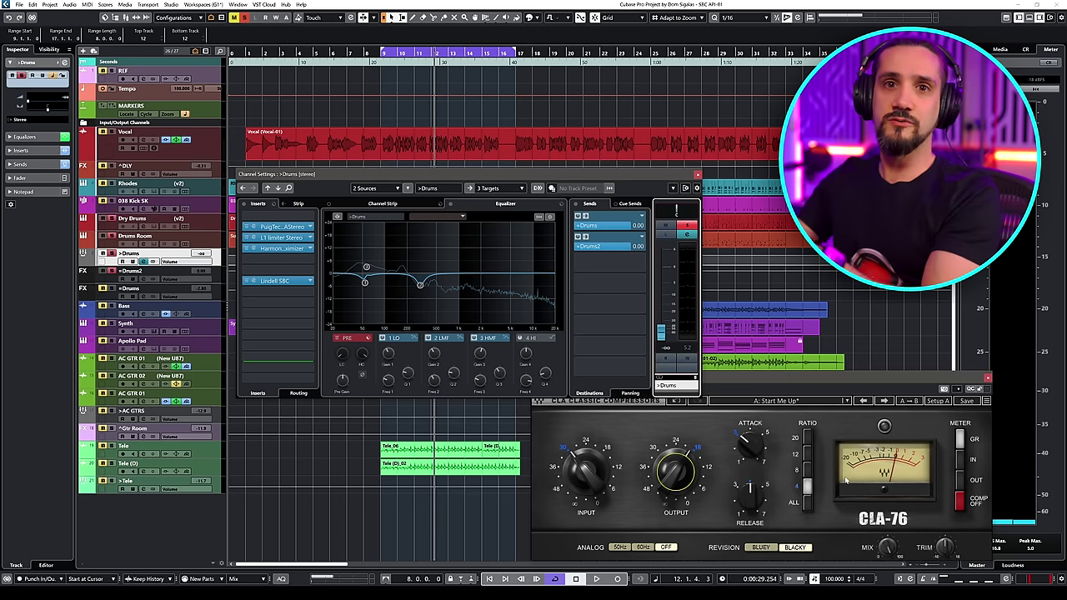
key(ctrl+z)
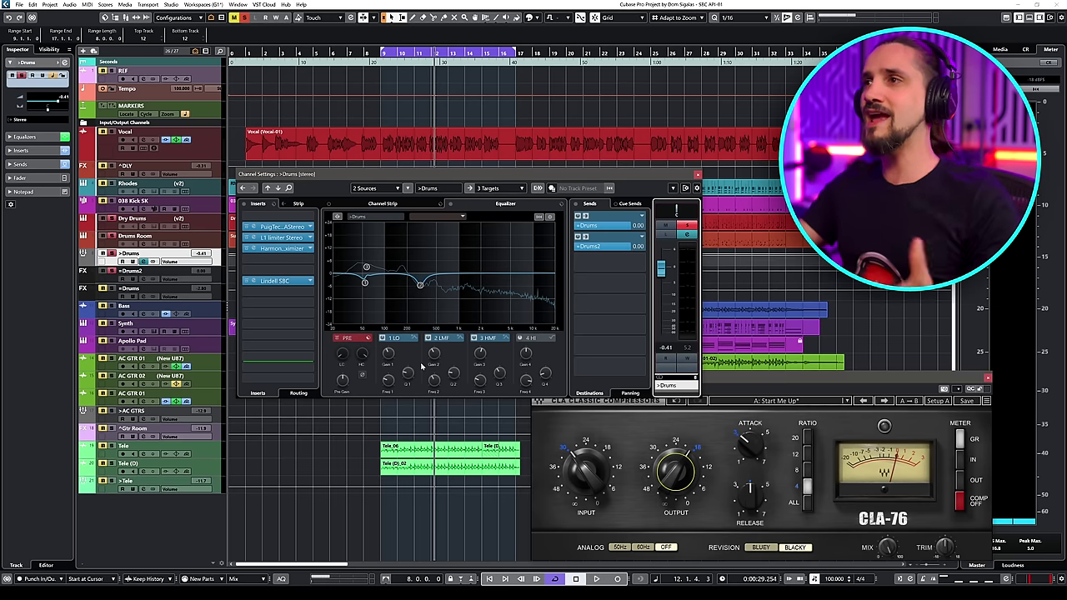
While the drums play, turn the CLA-76 attack and release up to about 7, set the input to about 24, and adjust the output.
key(space)
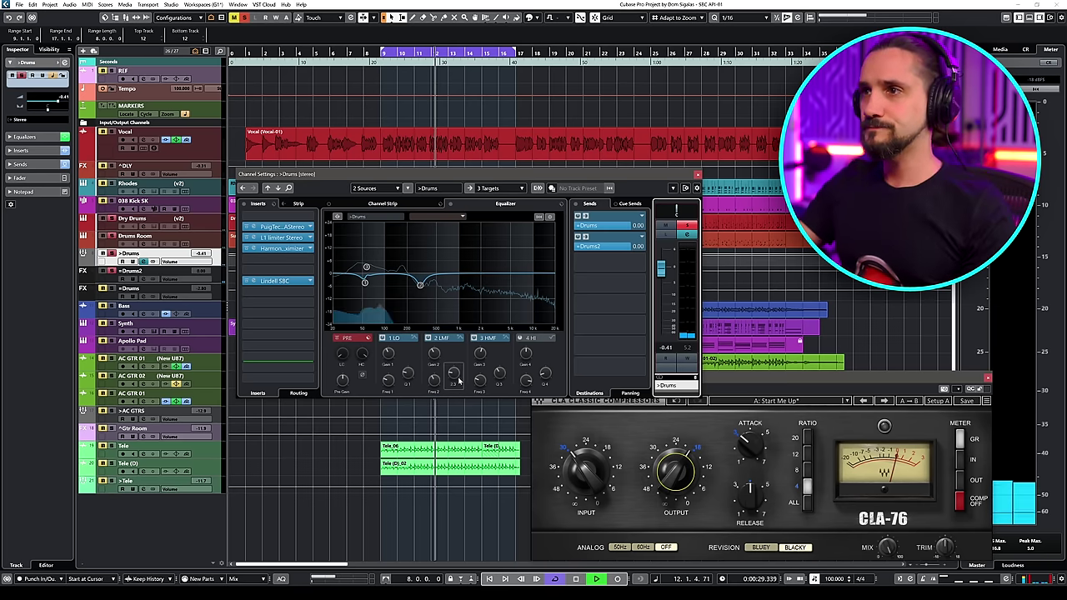
click(734, 462)
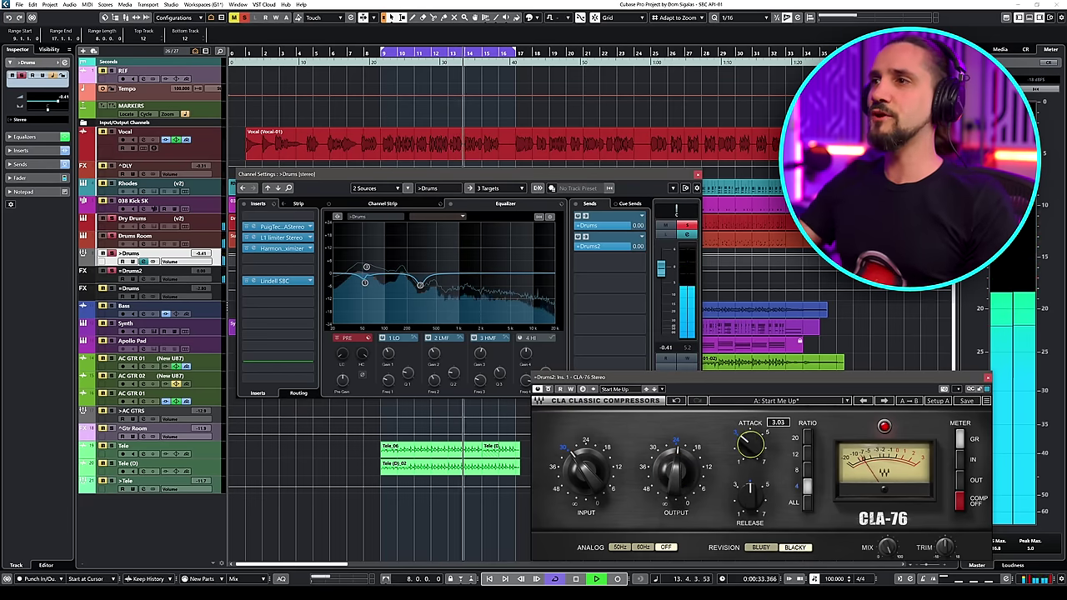
drag(749, 449, 750, 442)
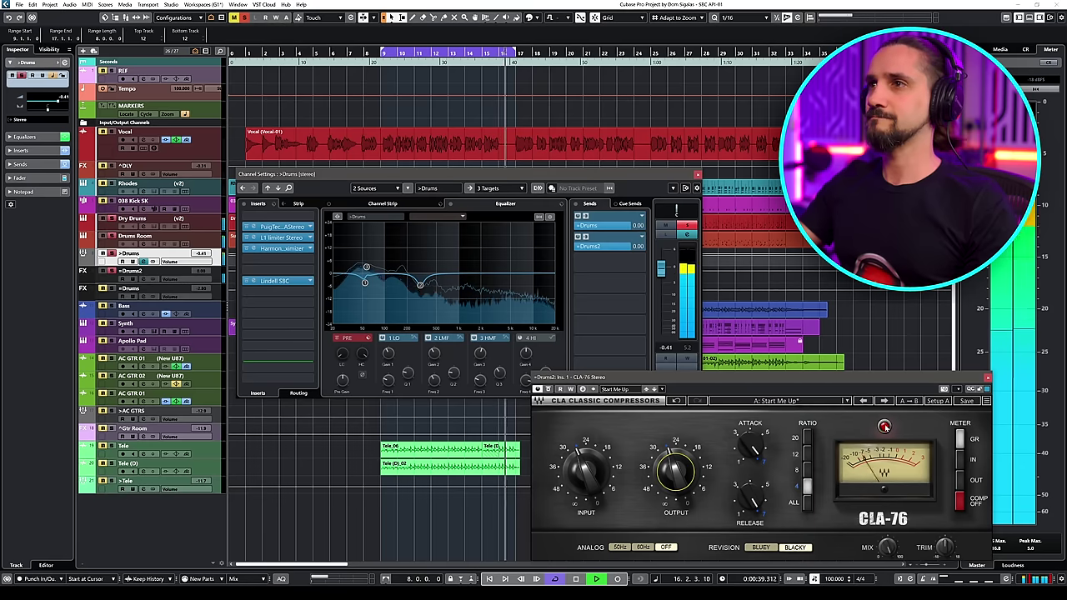
mouse_move(586, 469)
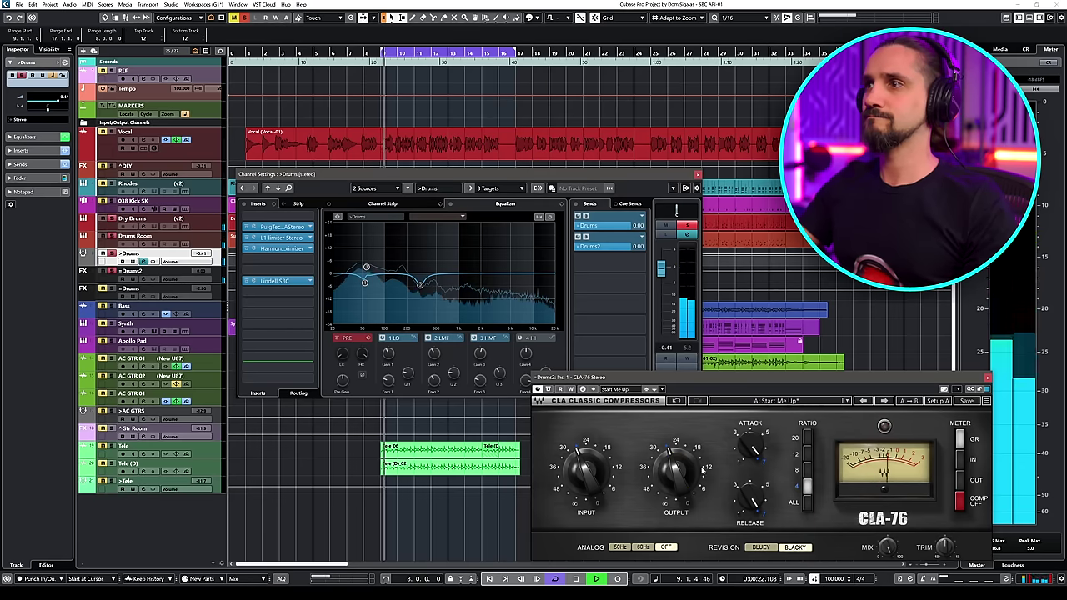
mouse_move(676, 472)
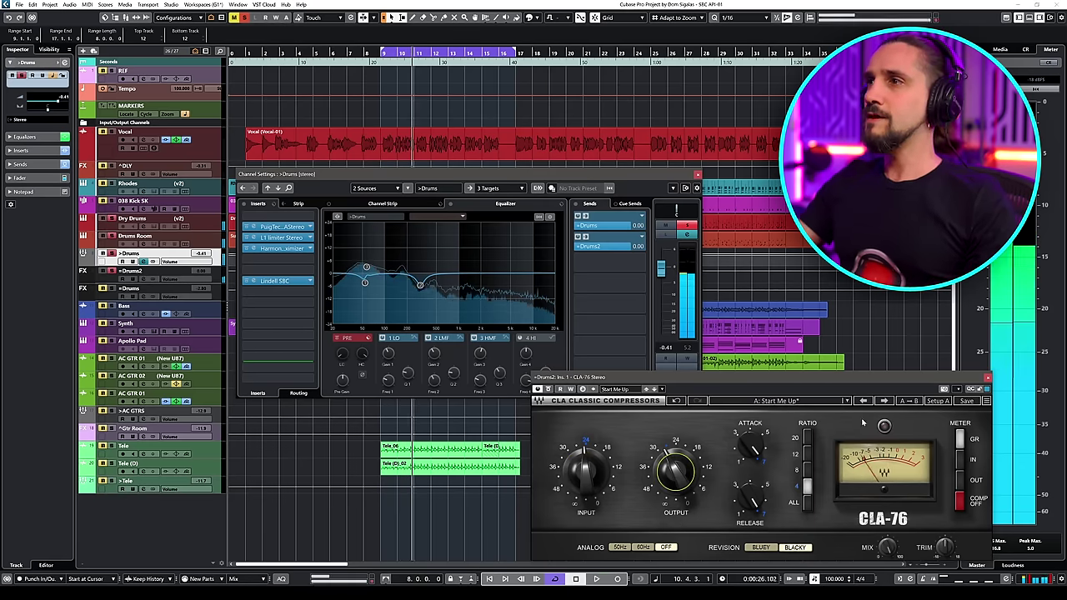
With playback stopped, engage the CLA-76's ALL ratio, and lower the output to about -28.7 while the drums play again.
key(space)
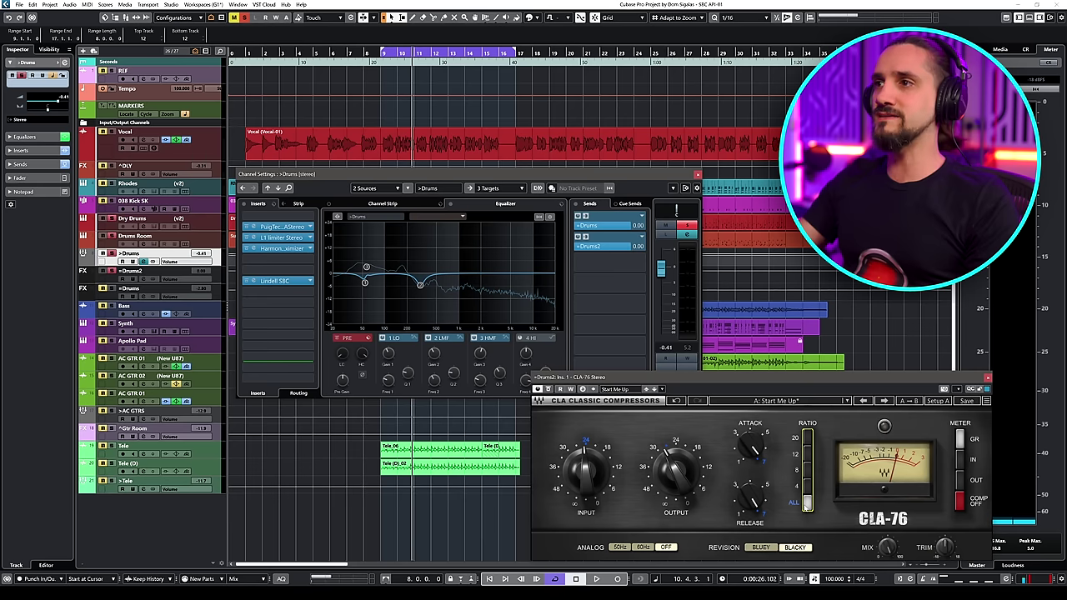
key(space)
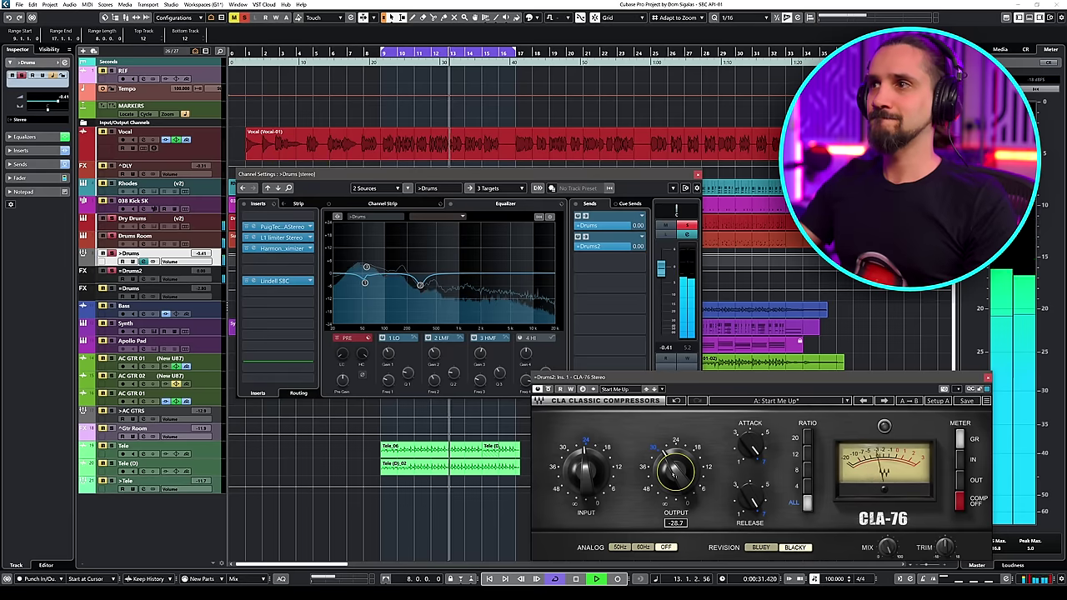
key(space)
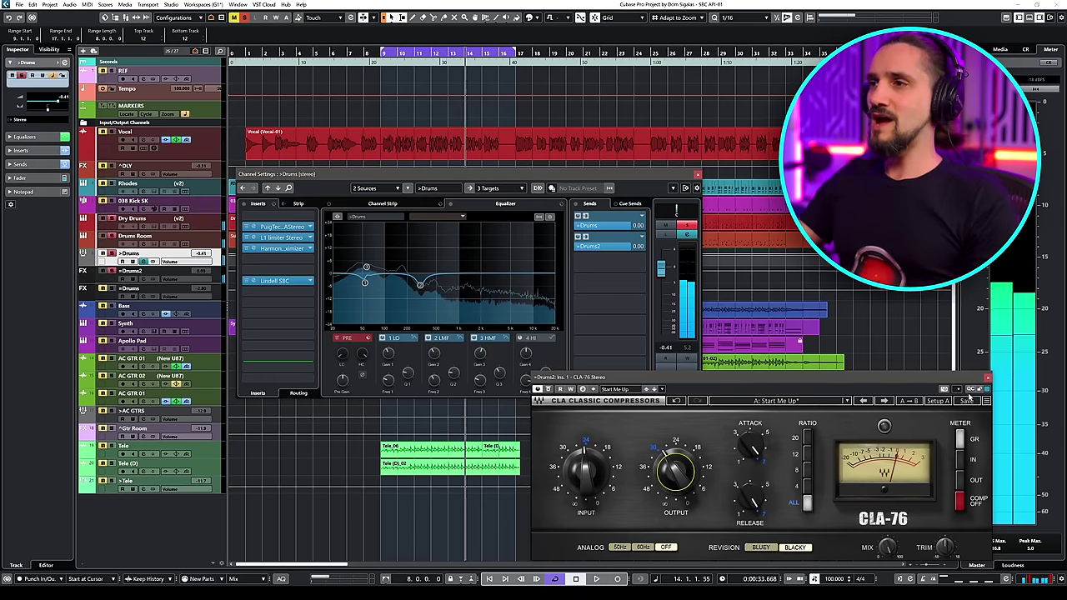
Show the =Drums2 channel settings in place of >Drums, shift the settings window lower, and reopen the CLA-76 insert.
click(988, 379)
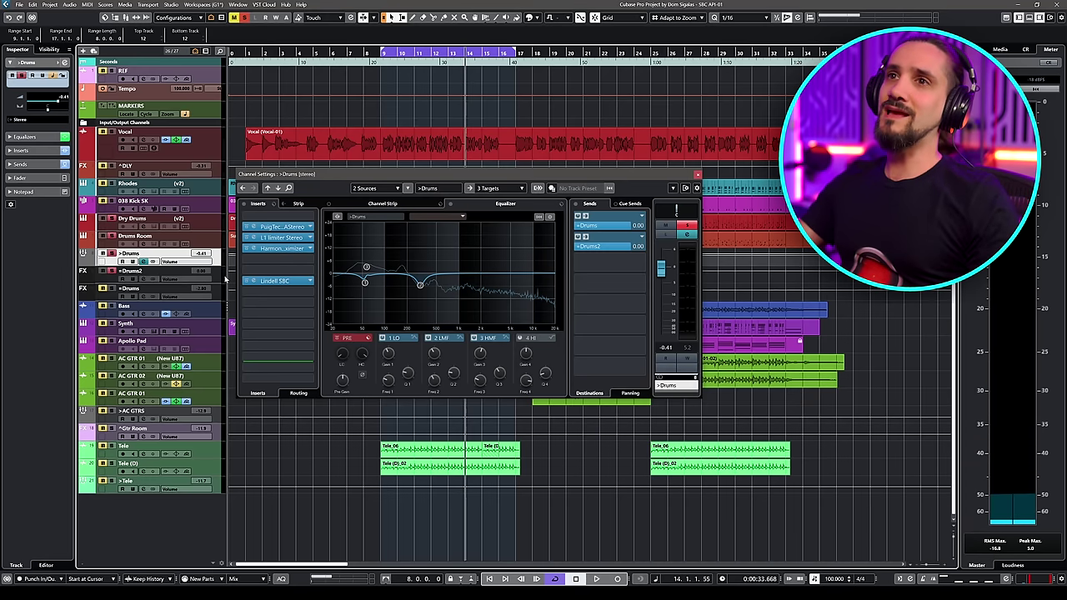
click(200, 275)
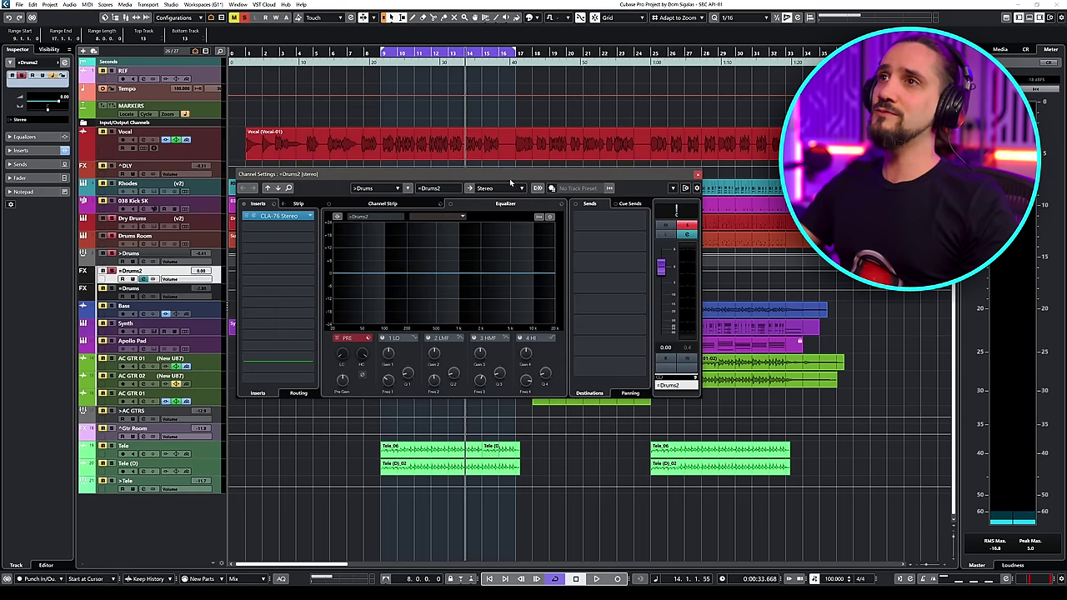
drag(510, 175, 501, 211)
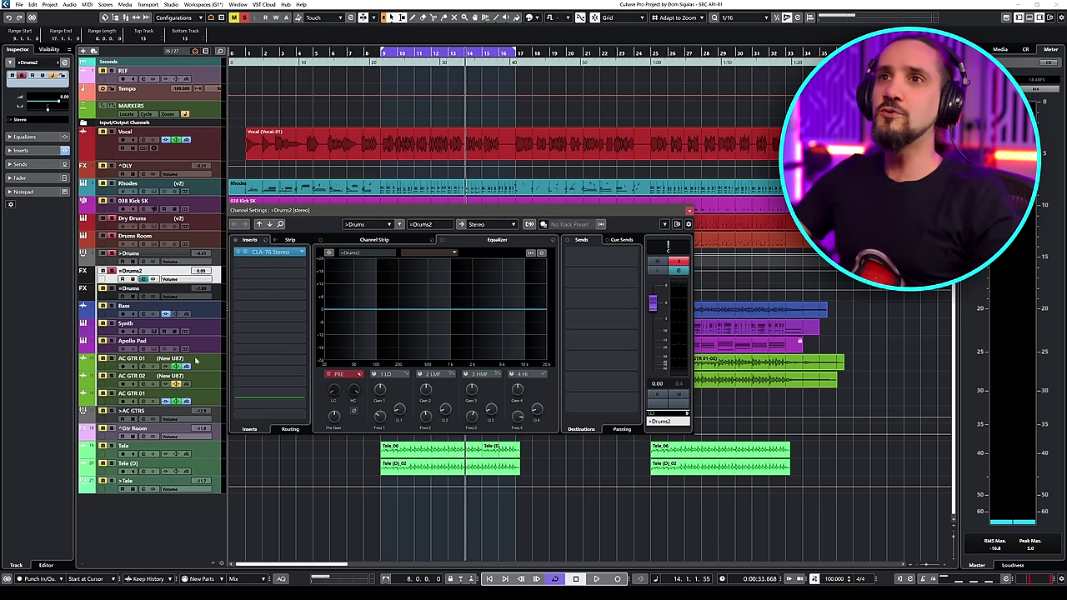
click(167, 255)
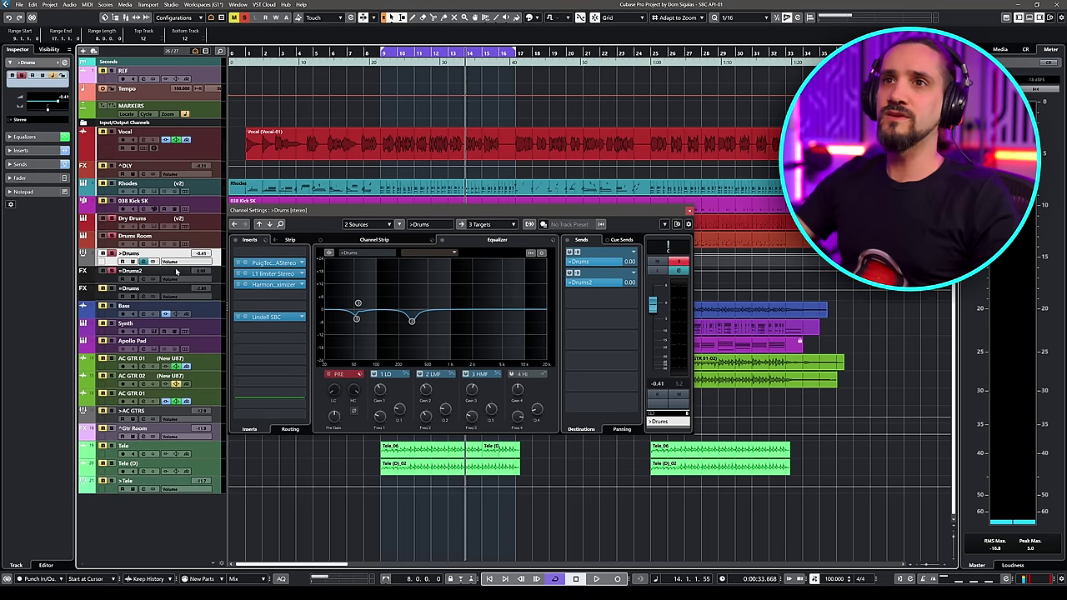
click(176, 271)
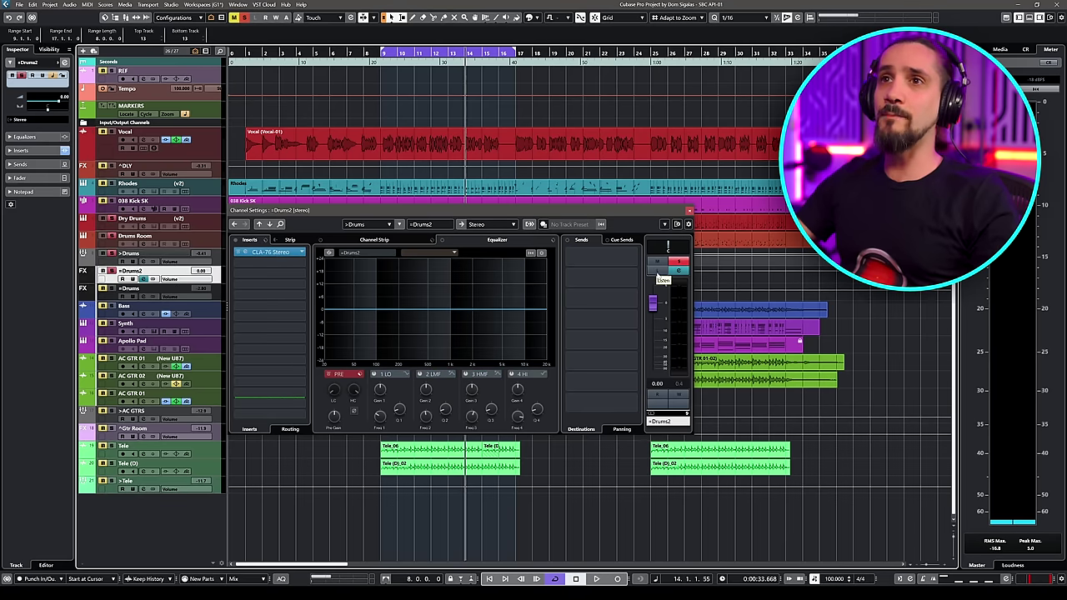
click(270, 252)
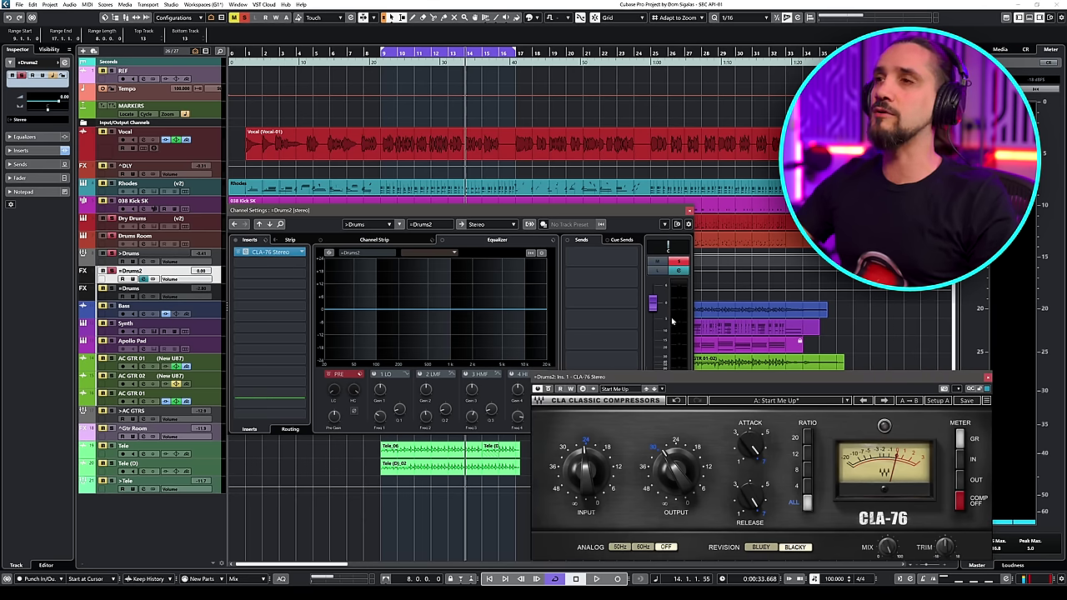
Enable Listen on =Drums2 during playback and compare the CLA-76's Bluey and Blacky revisions, returning to Blacky.
key(space)
click(661, 271)
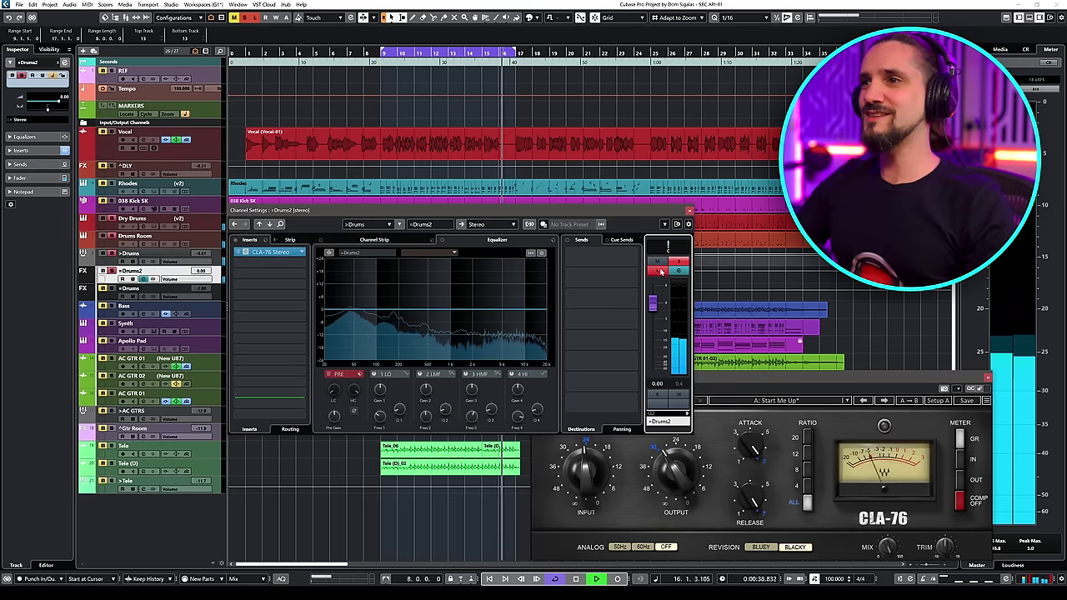
click(762, 548)
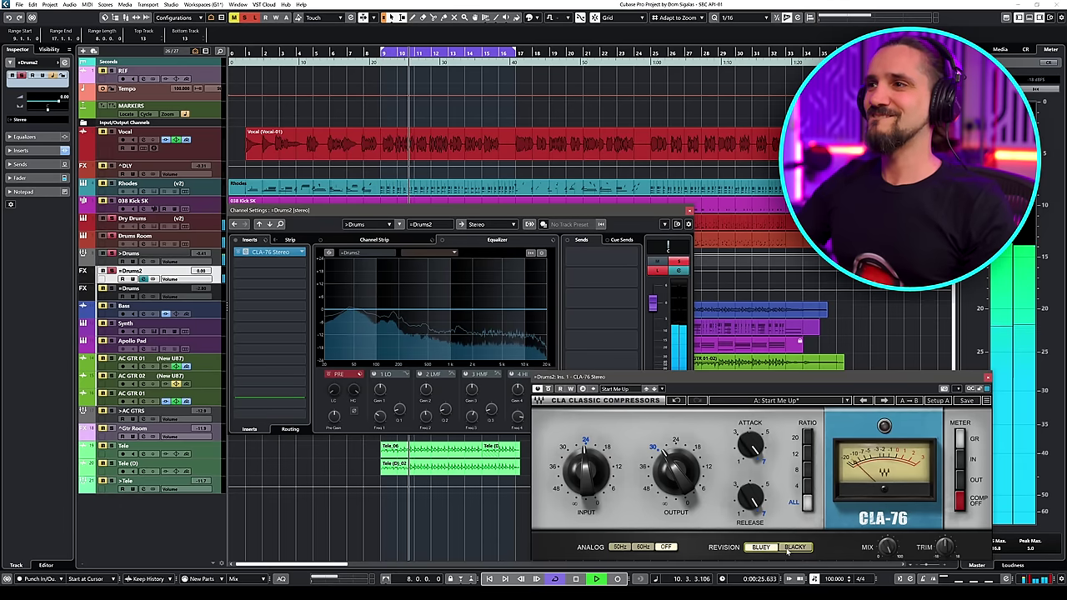
click(789, 548)
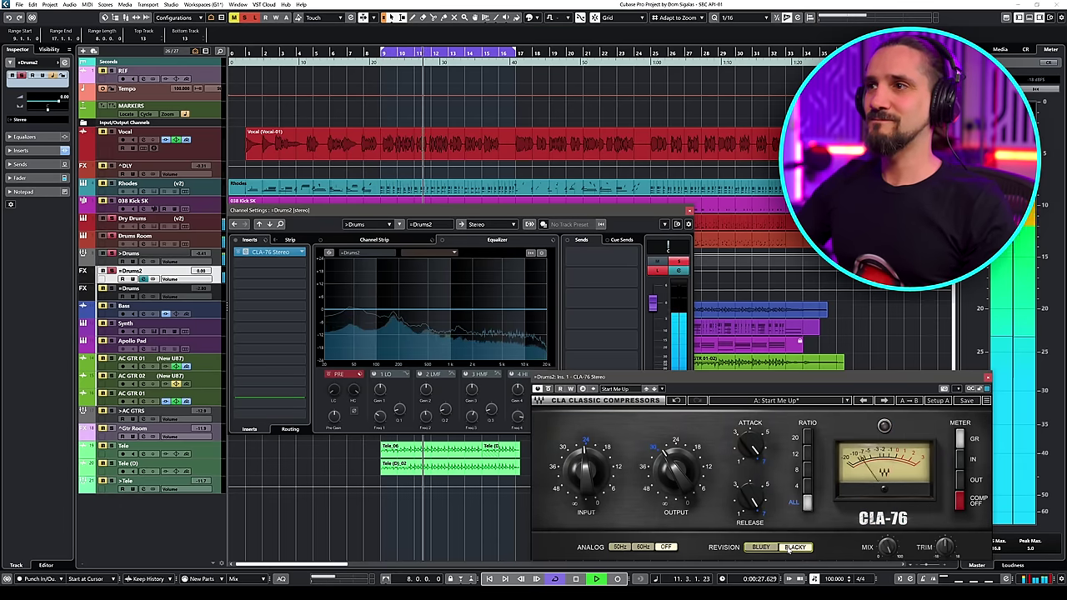
key(space)
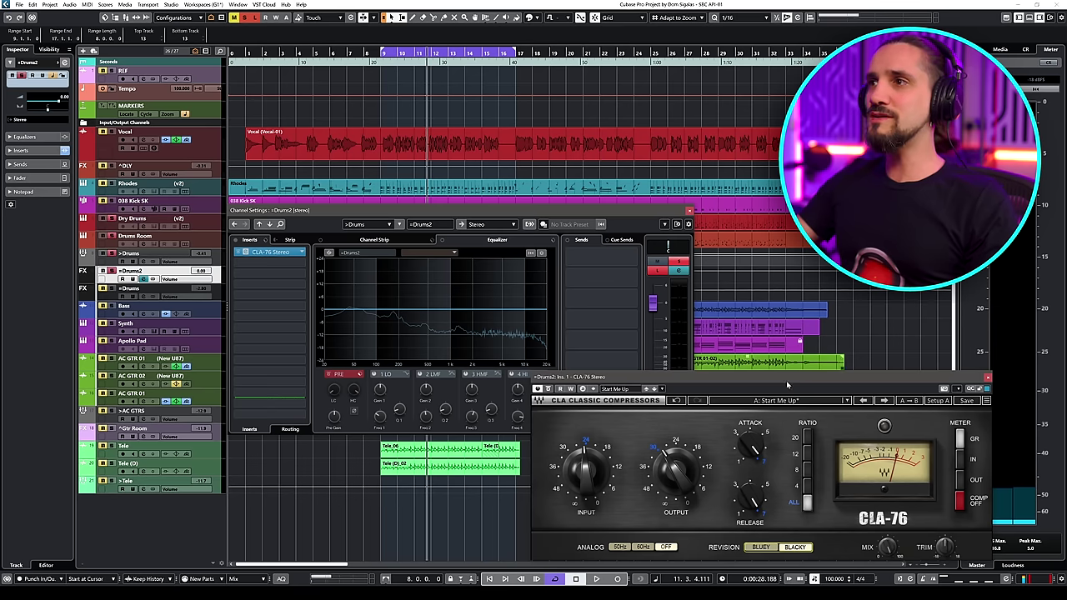
Fine-tune the CLA-76 release to about 6.3 and raise its output while listening to =Drums2, and switch Listen off after stopping playback.
key(space)
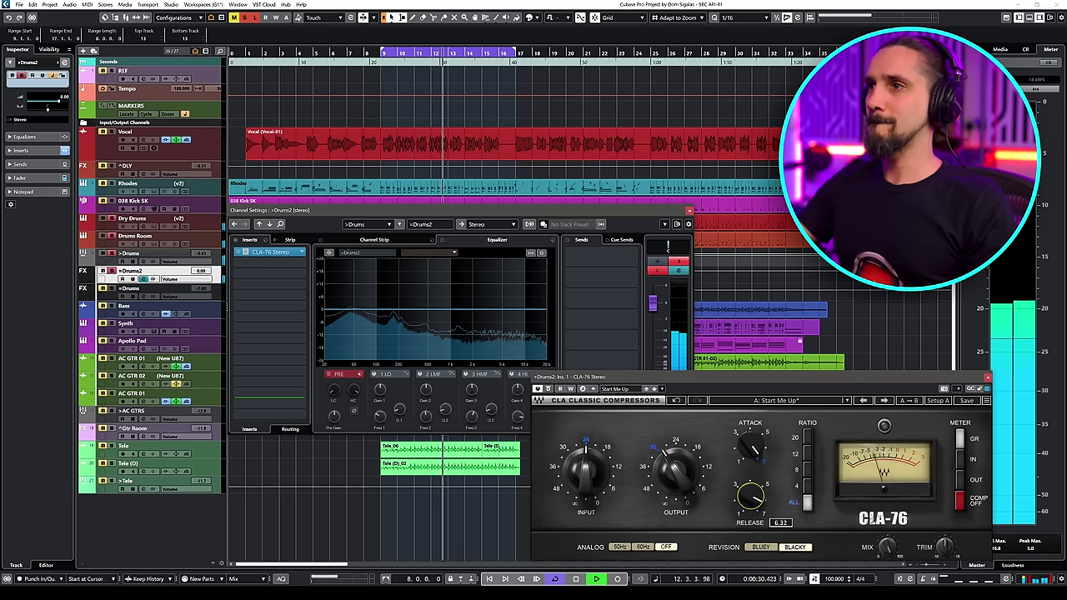
drag(751, 500, 750, 492)
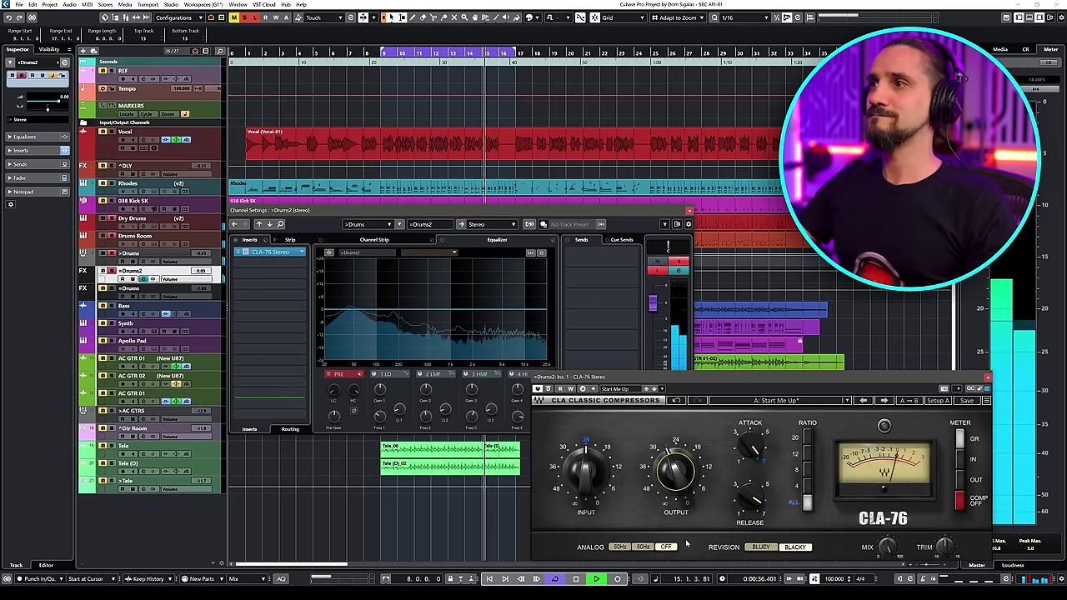
key(space)
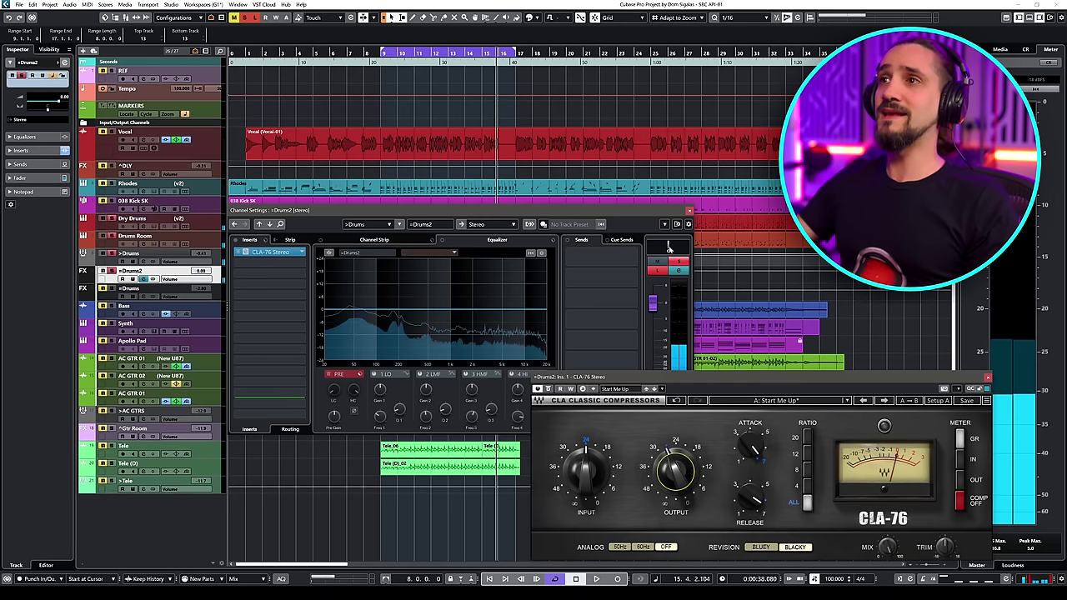
click(660, 274)
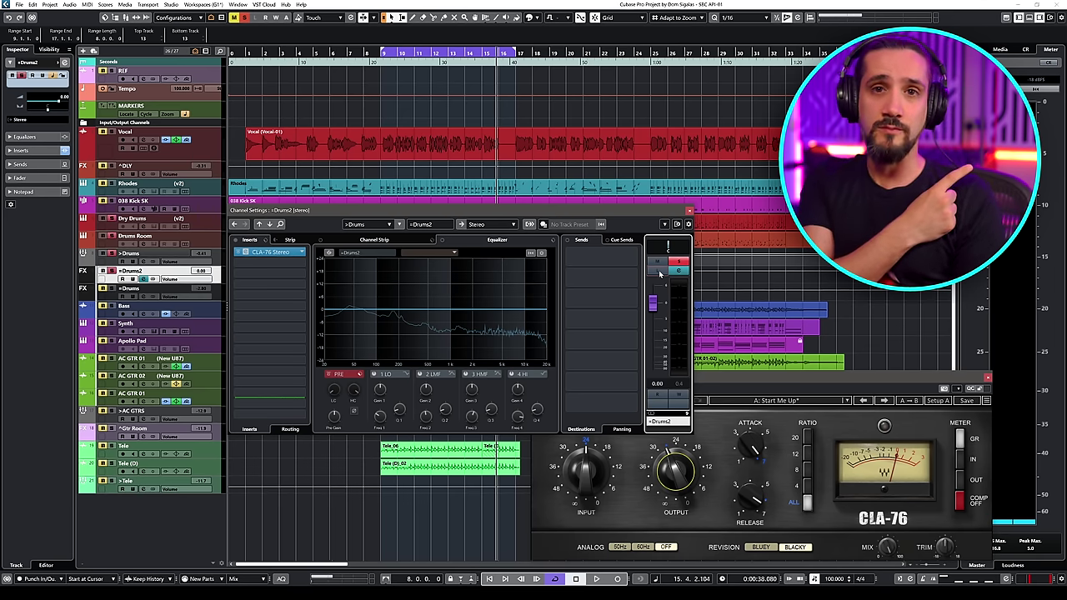
Pull the =Drums2 fader fully down, and review the >Drums channel's inserts before returning to =Drums2.
drag(643, 297, 674, 441)
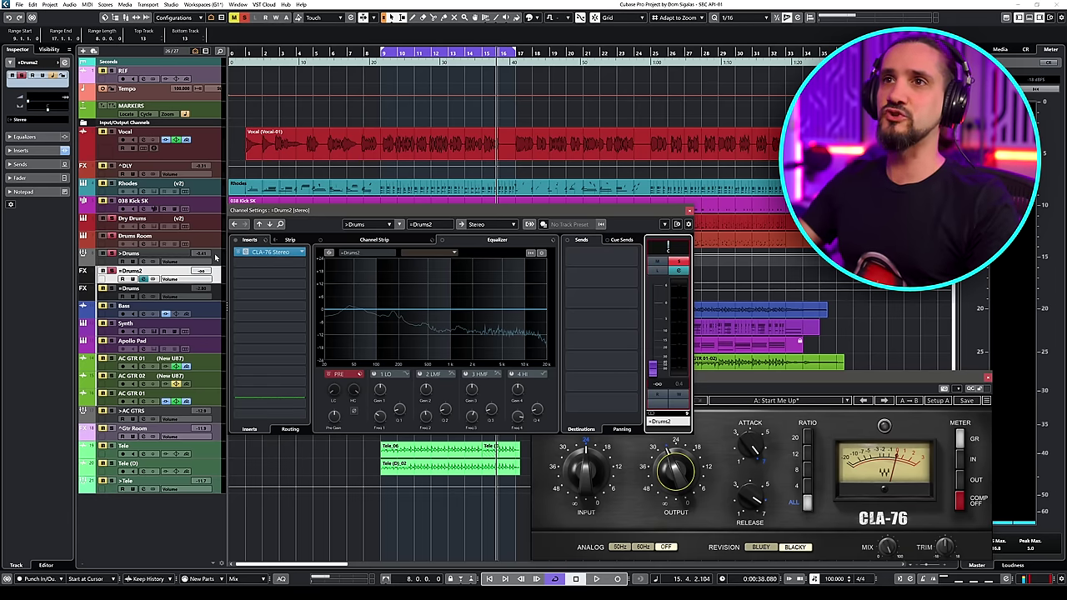
key(Up)
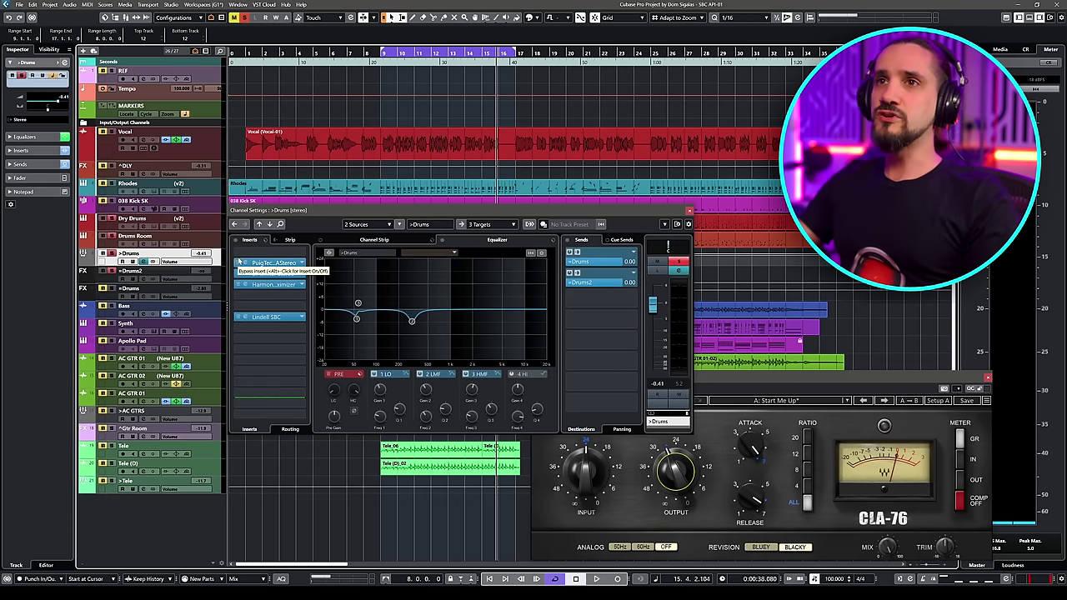
click(149, 273)
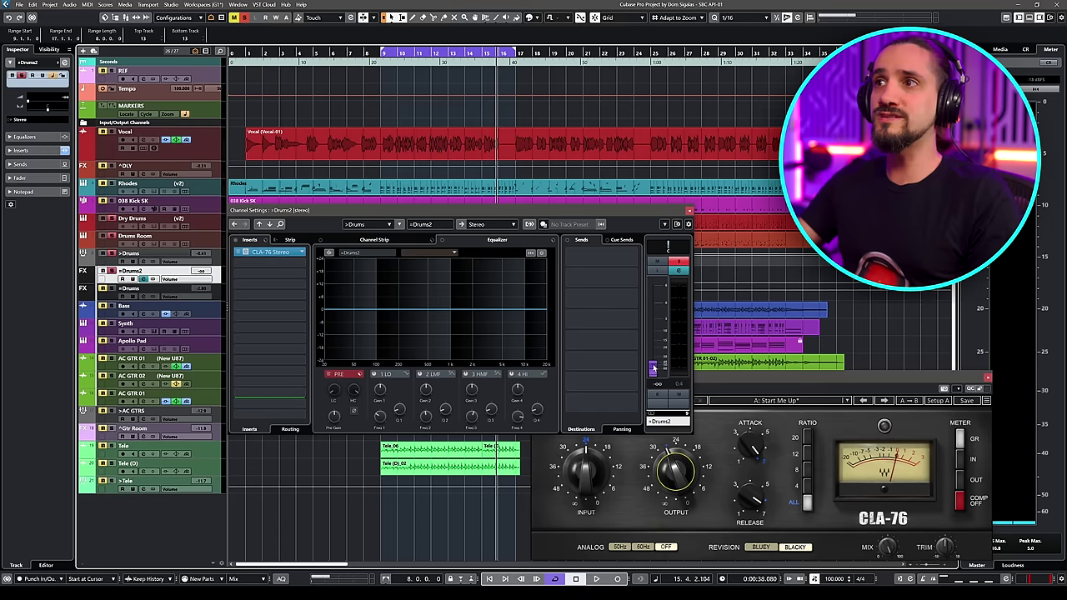
Blend in the compressed =Drums2 channel during playback by raising its fader to -5.92 dB, nudging the CLA-76 input gain along the way.
key(space)
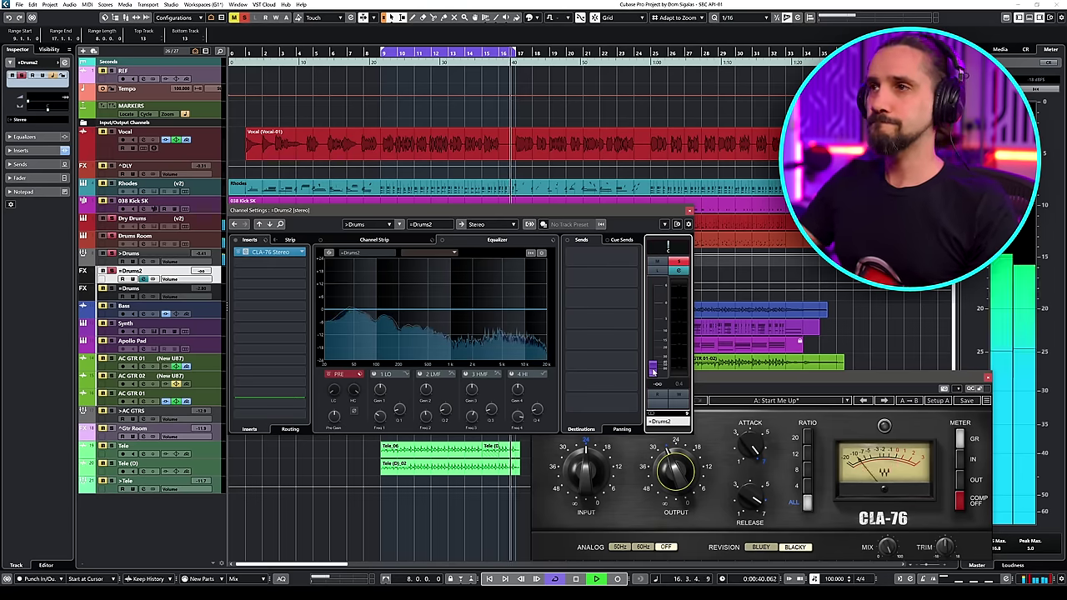
drag(654, 370, 656, 325)
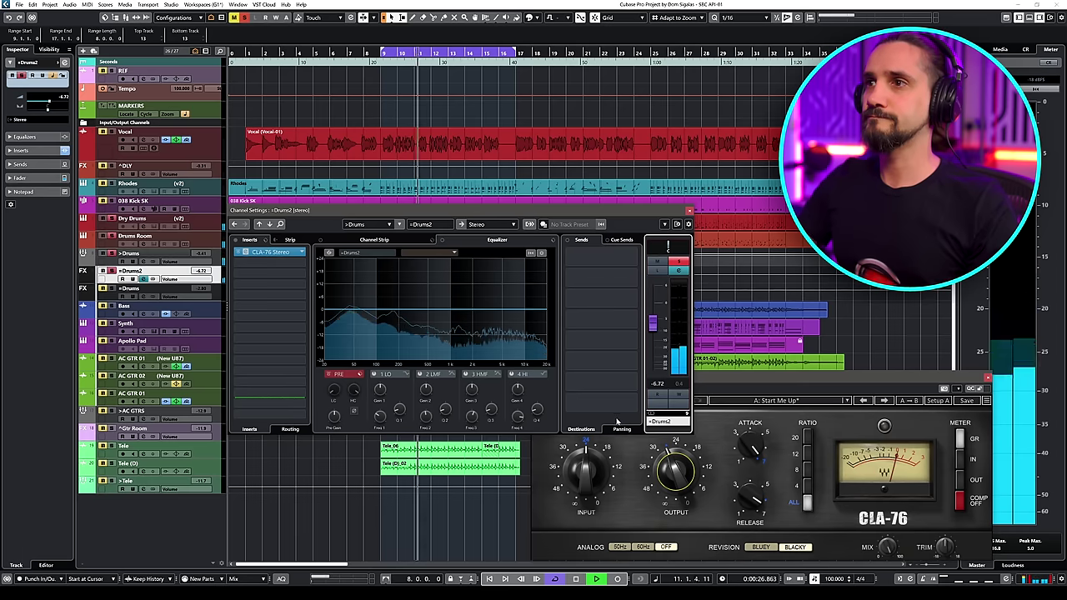
click(675, 471)
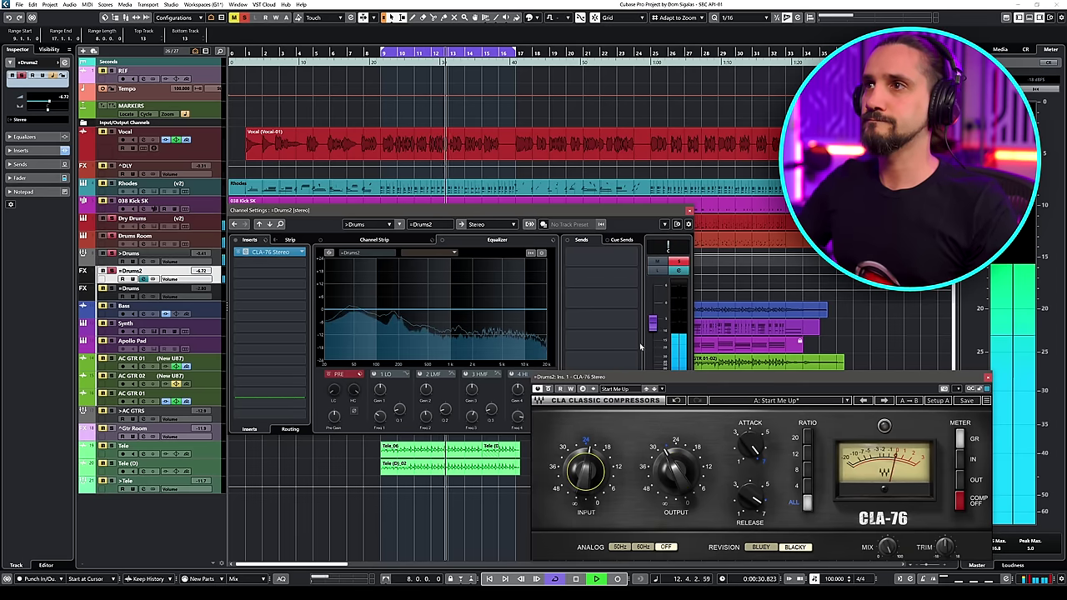
drag(652, 323, 652, 321)
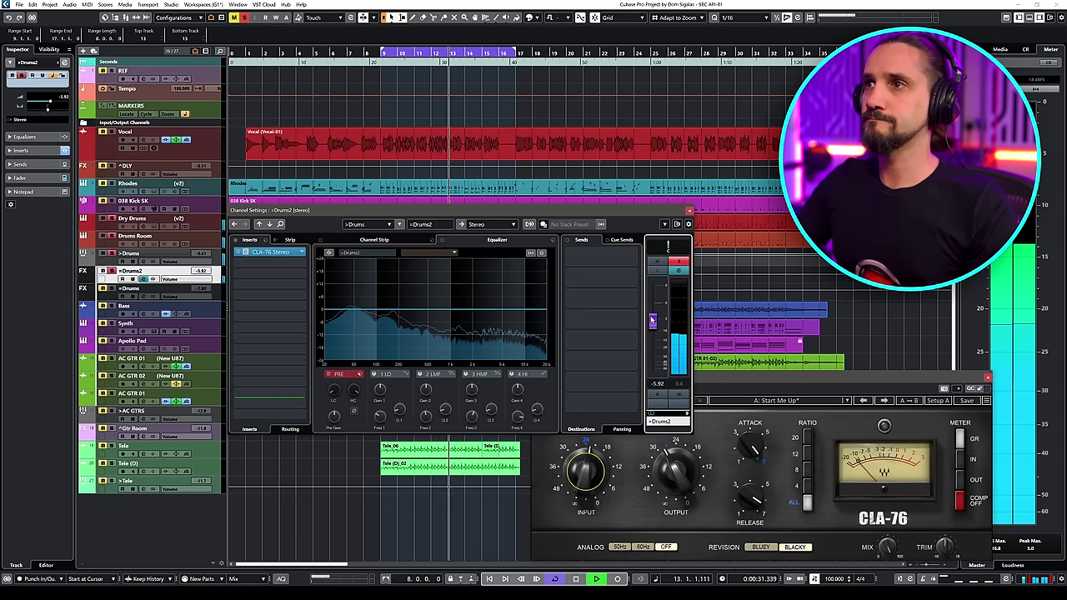
Mute and unmute =Drums2 to compare the drums without the parallel compression, and switch the CLA-76 revision to Bluey.
click(658, 262)
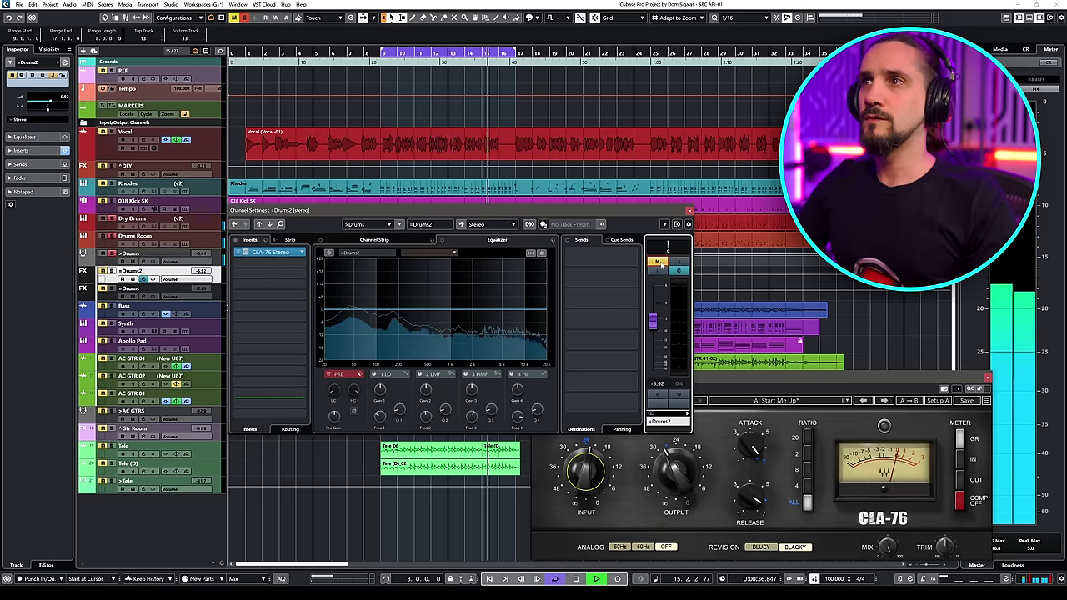
click(661, 263)
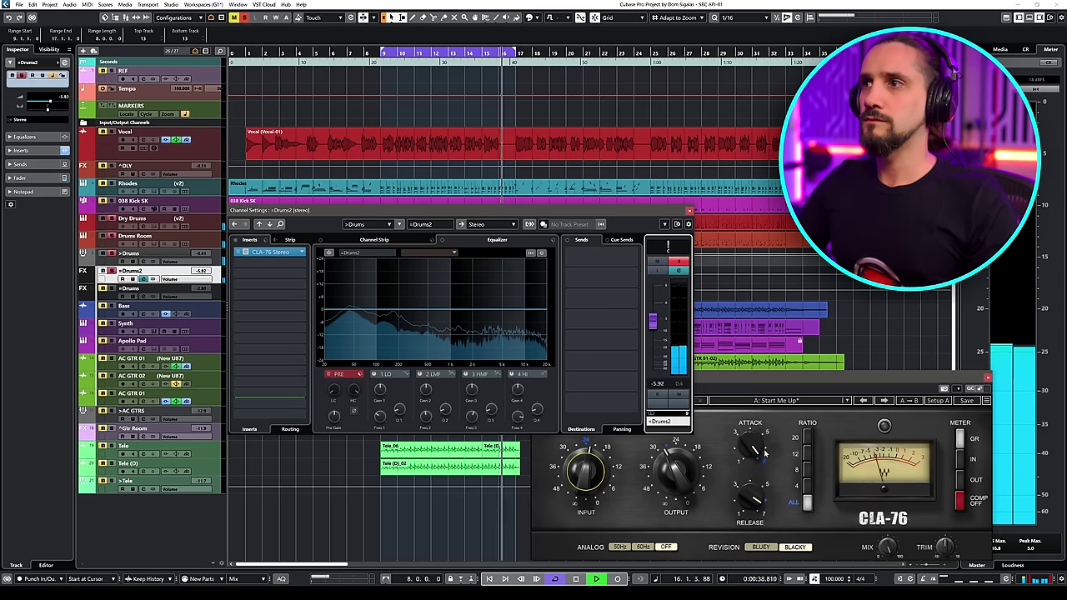
click(761, 547)
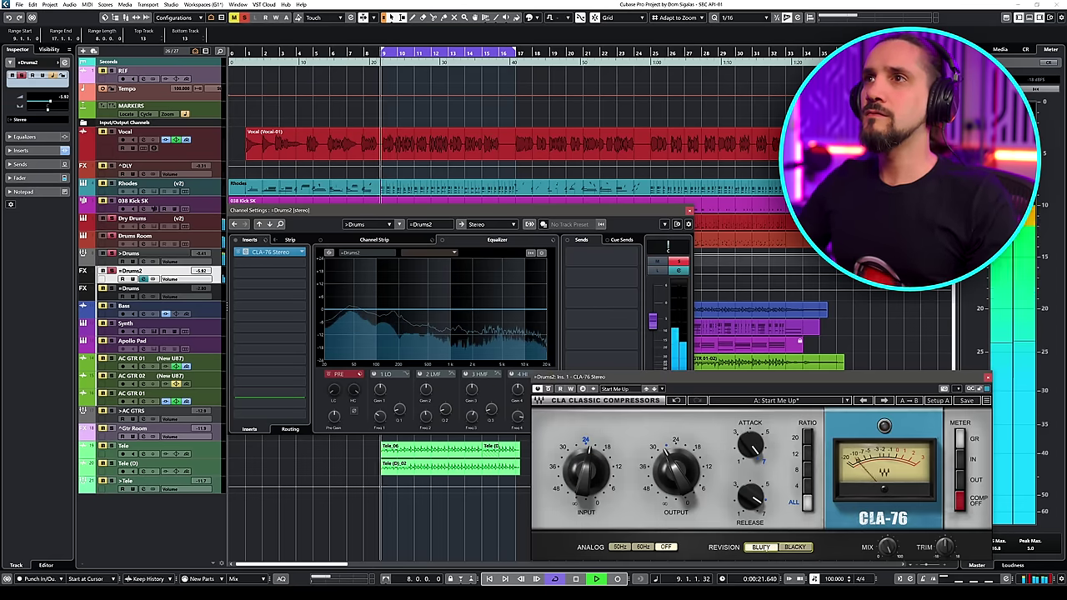
Set the CLA-76 output to about 30 and re-blend =Drums2 from fully down to -8.75 dB during playback.
mouse_move(675, 468)
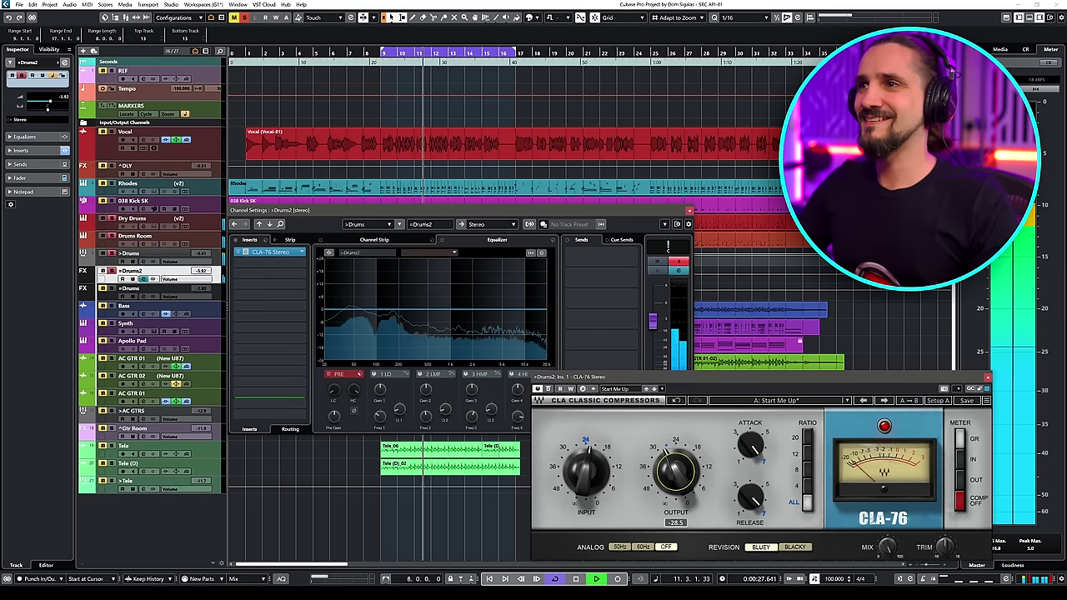
drag(675, 467, 675, 476)
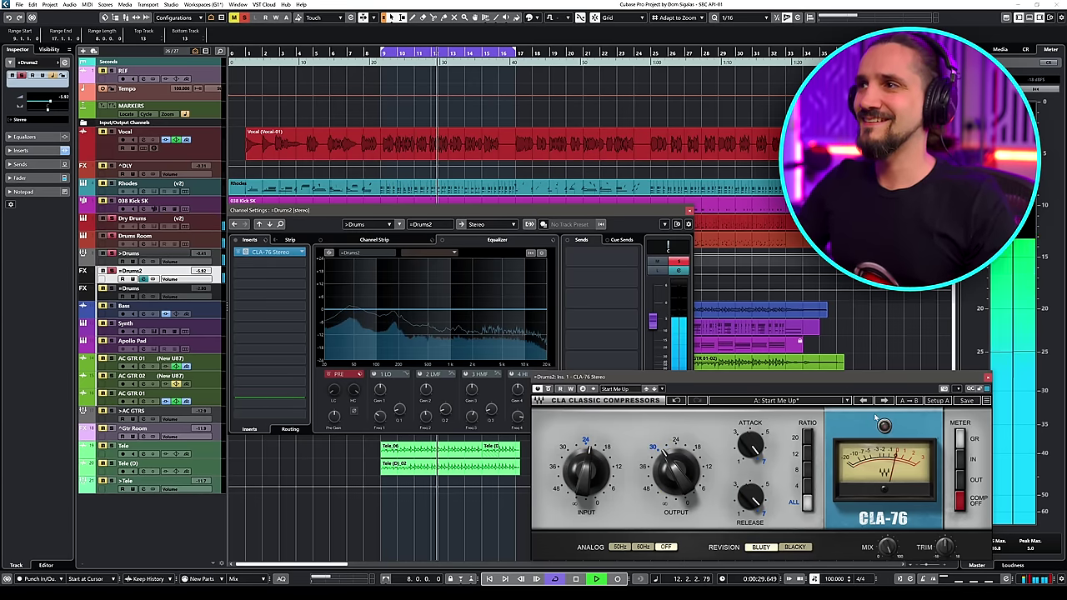
click(667, 372)
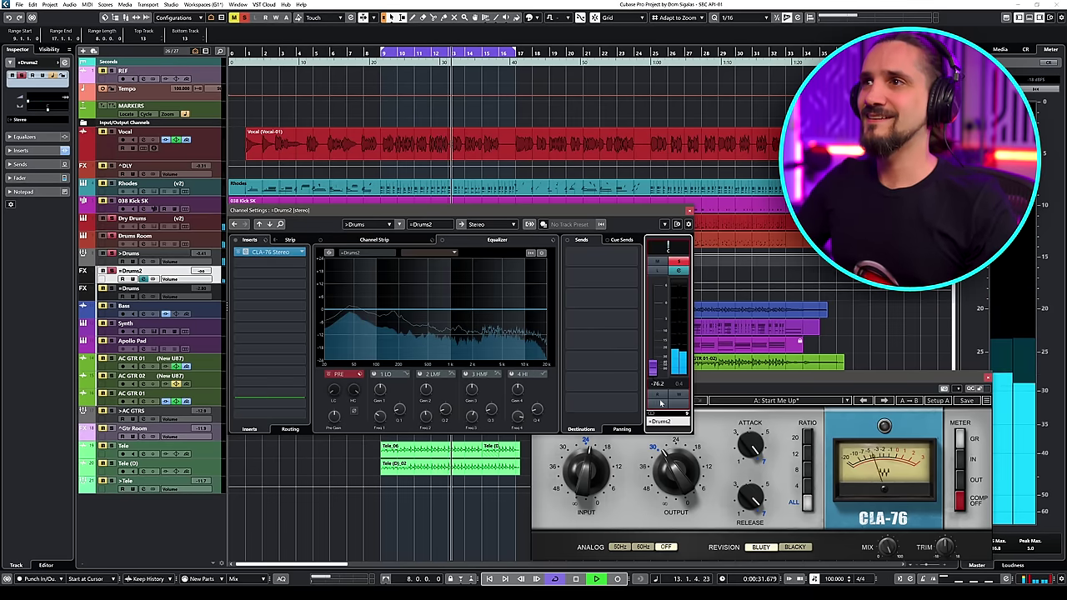
drag(653, 367, 652, 328)
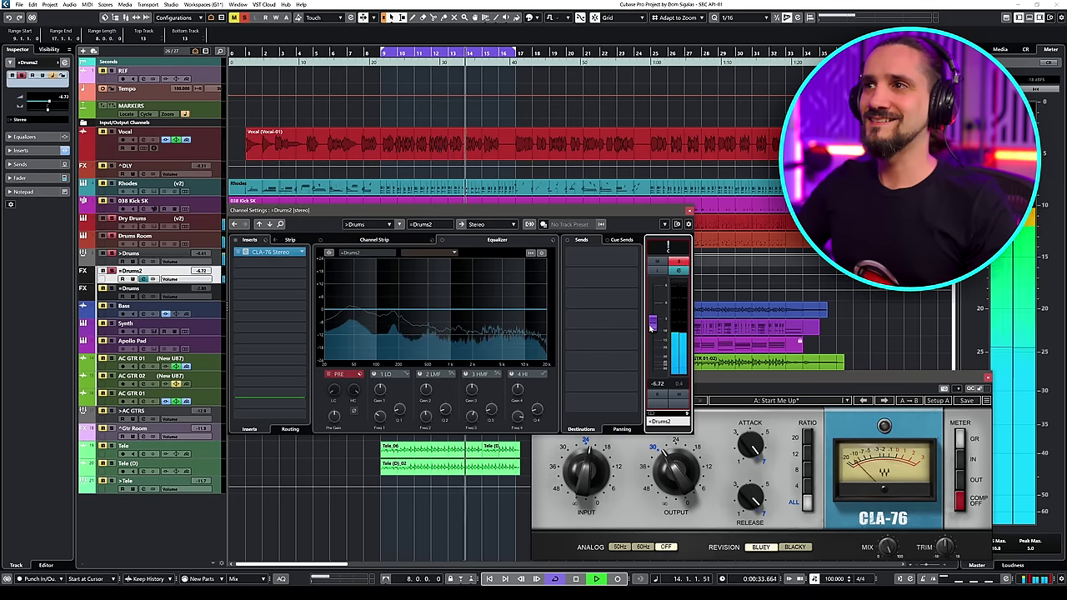
scroll(652, 325, down, 2)
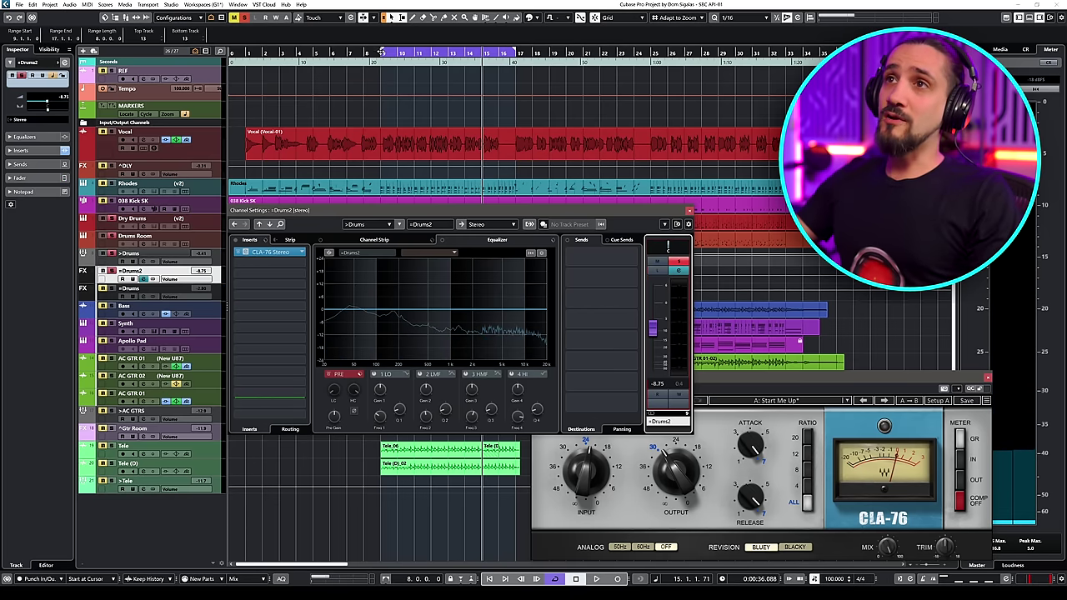
Turn off solo and blend =Drums2 into the full mix from fully down to -10.1 dB during playback.
key(space)
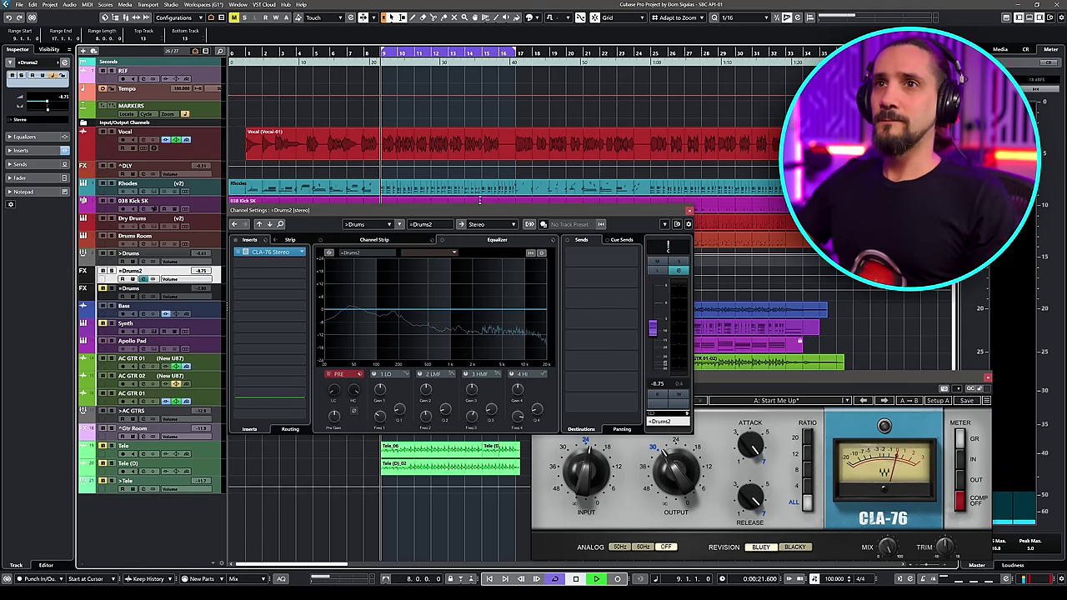
key(space)
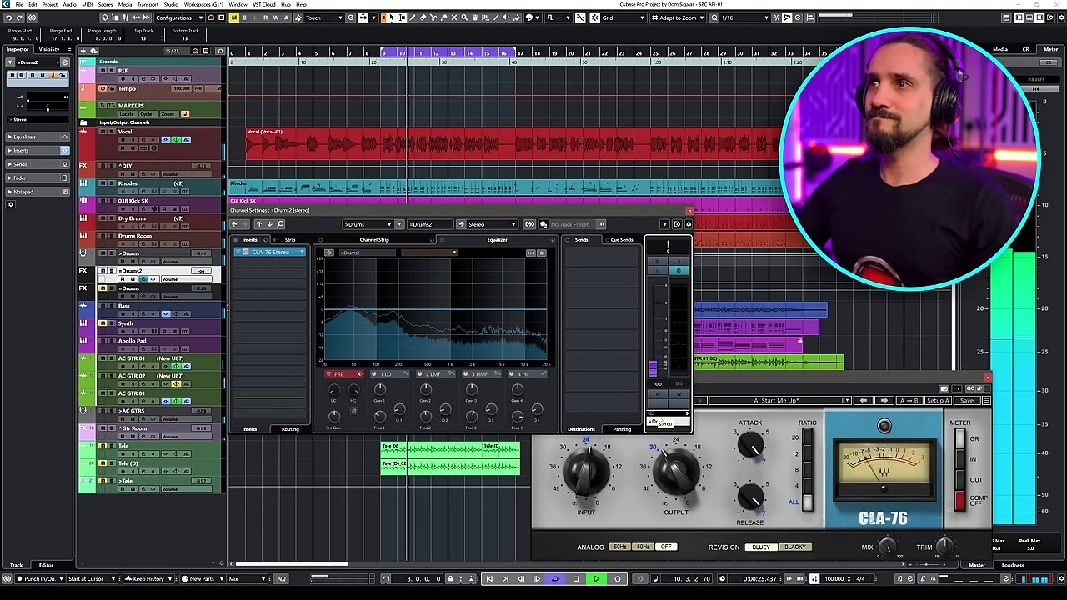
drag(653, 368, 655, 339)
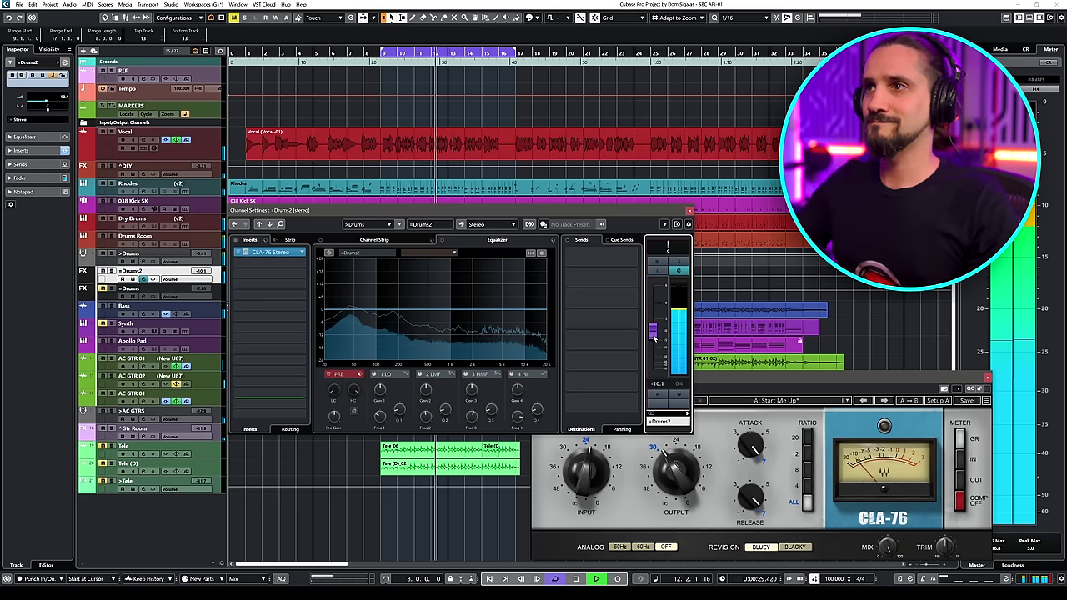
key(space)
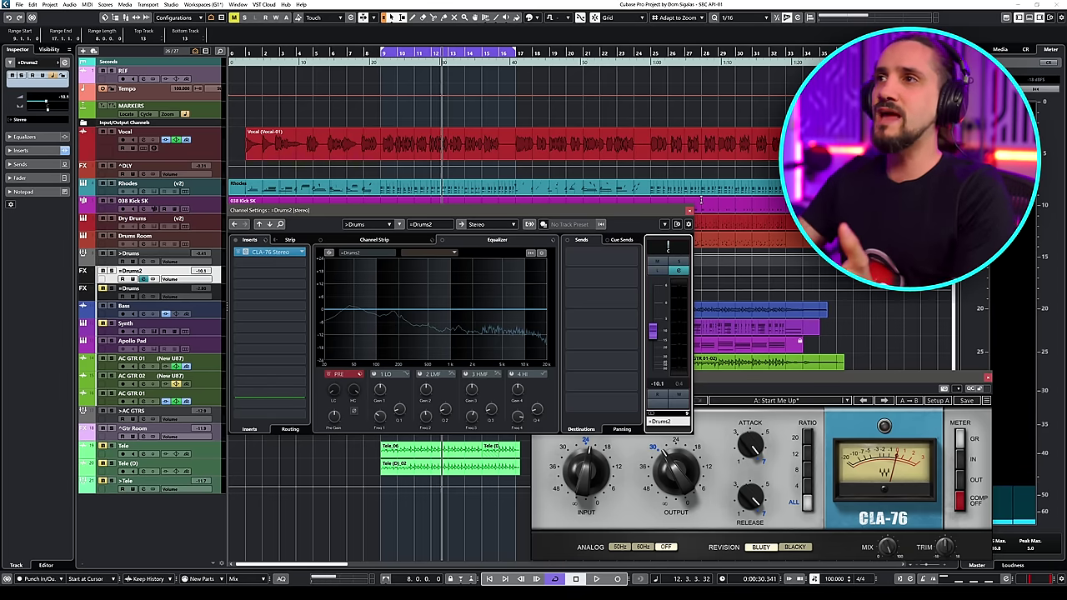
Mute =Drums2, close its channel and CLA-76 windows, and open the =Drums channel settings with the playhead at bar 9.
click(689, 210)
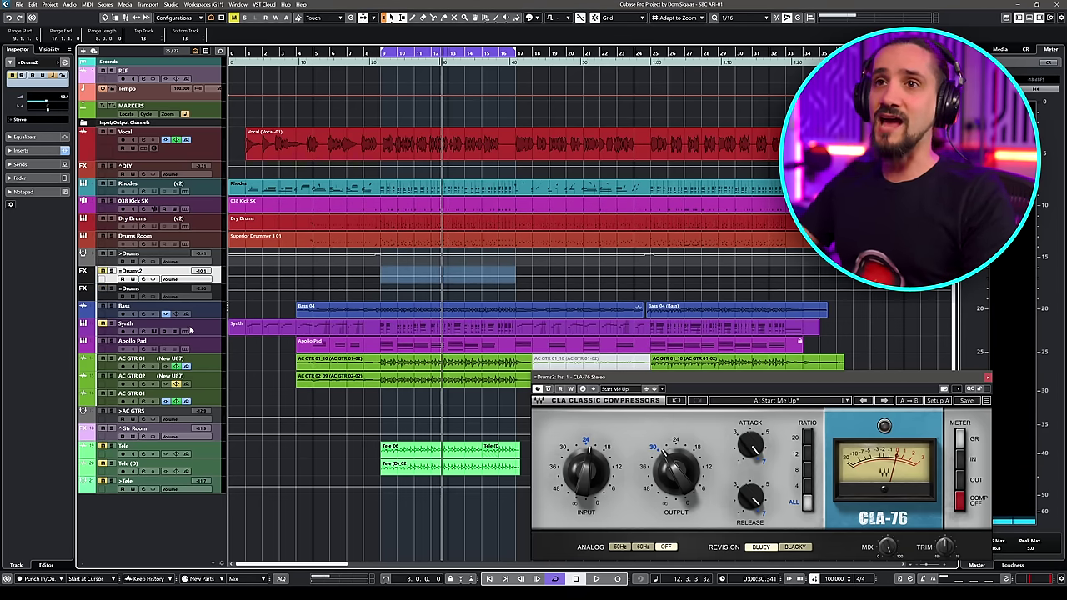
click(216, 300)
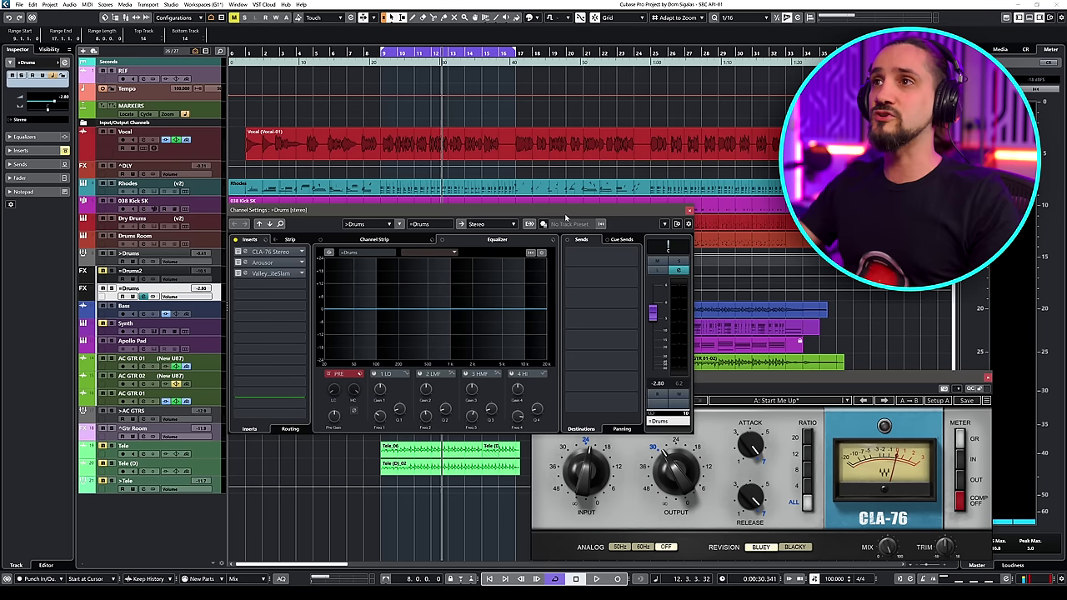
drag(572, 207, 576, 204)
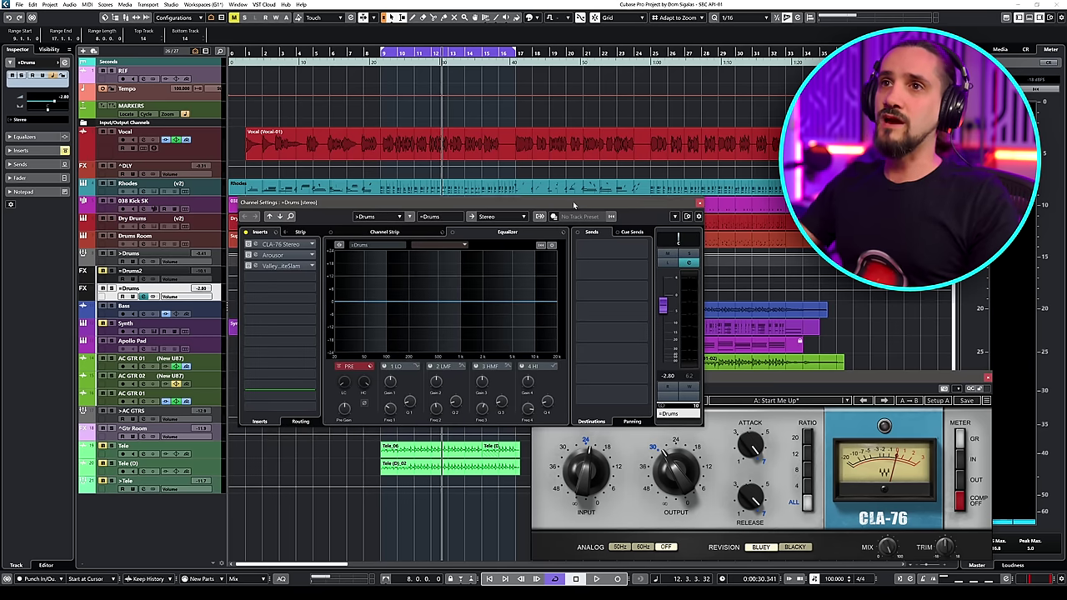
click(385, 52)
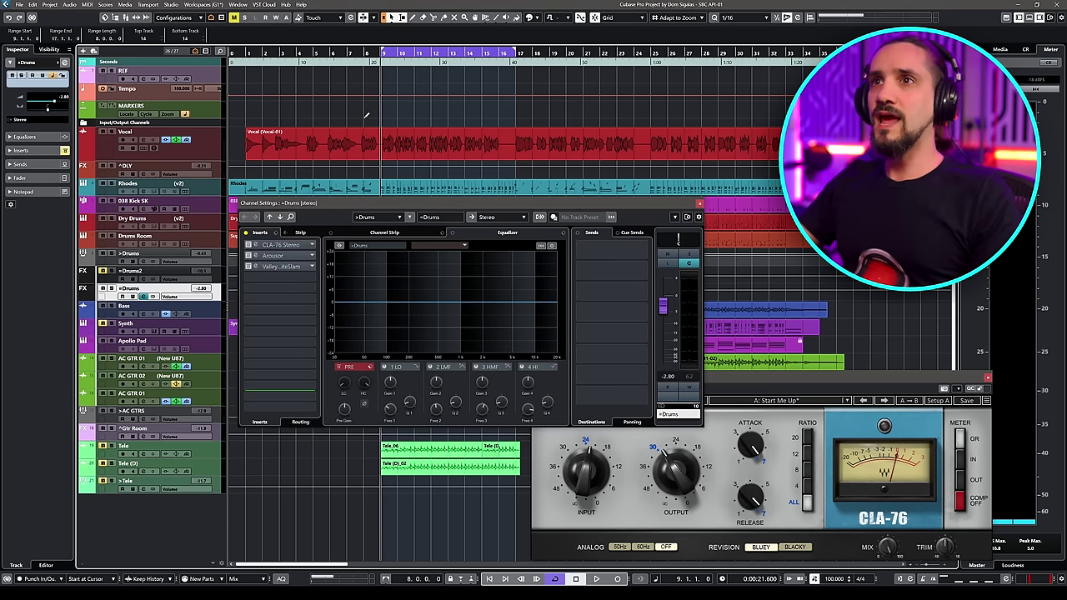
click(253, 246)
click(549, 134)
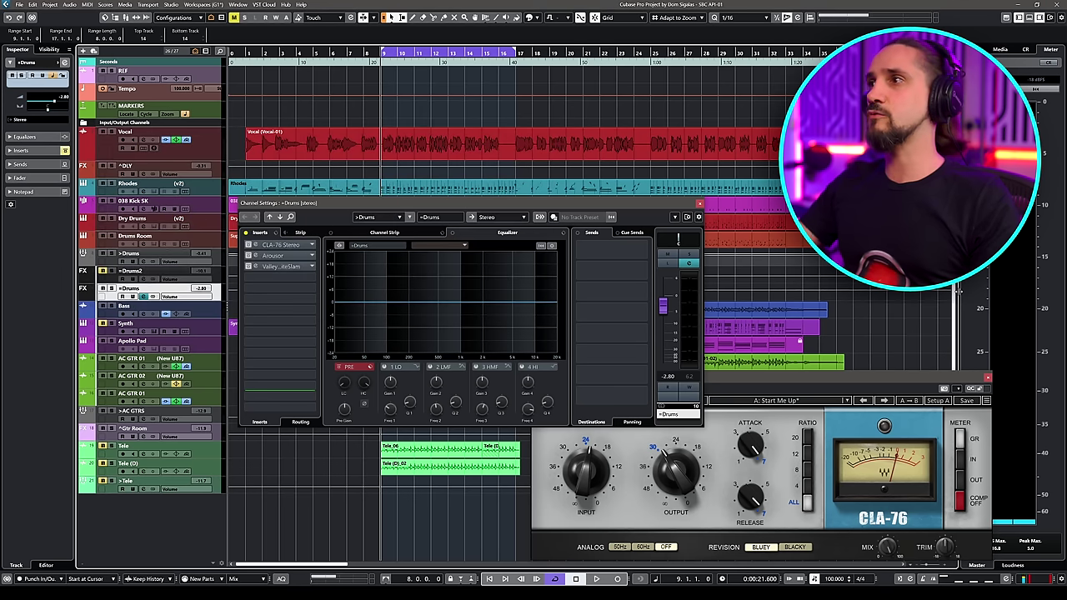
click(989, 378)
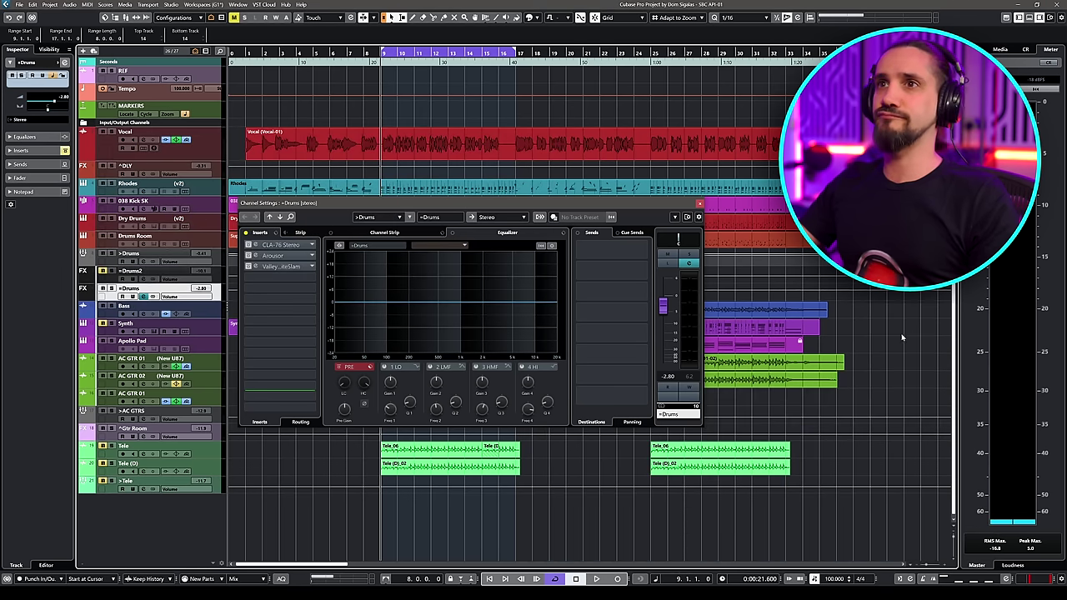
Activate and open the Arousor insert on =Drums, and play the channel with Listen switched on.
click(247, 257)
click(266, 256)
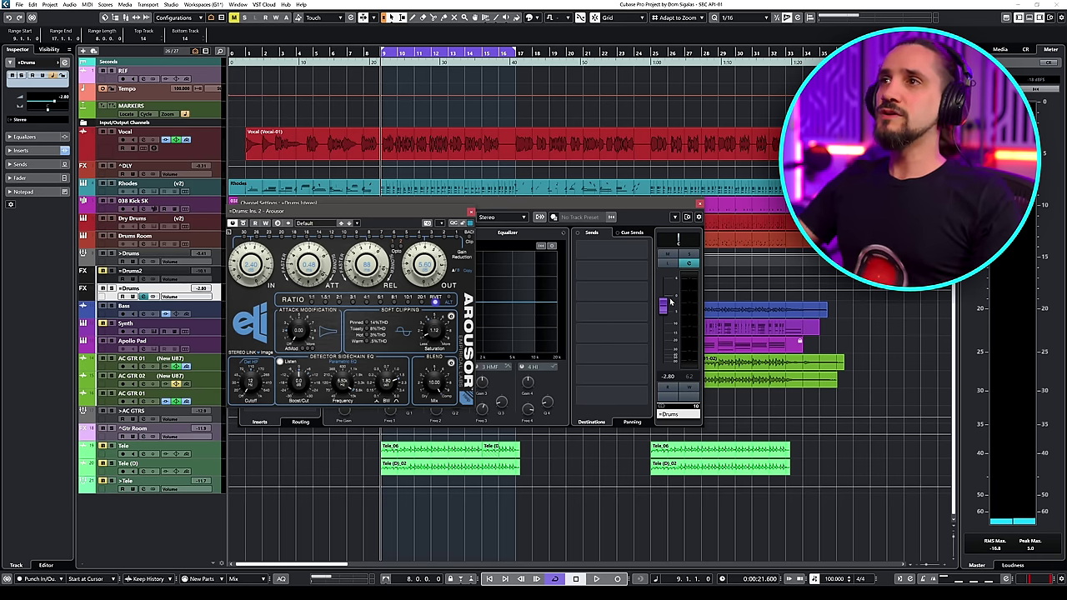
click(667, 270)
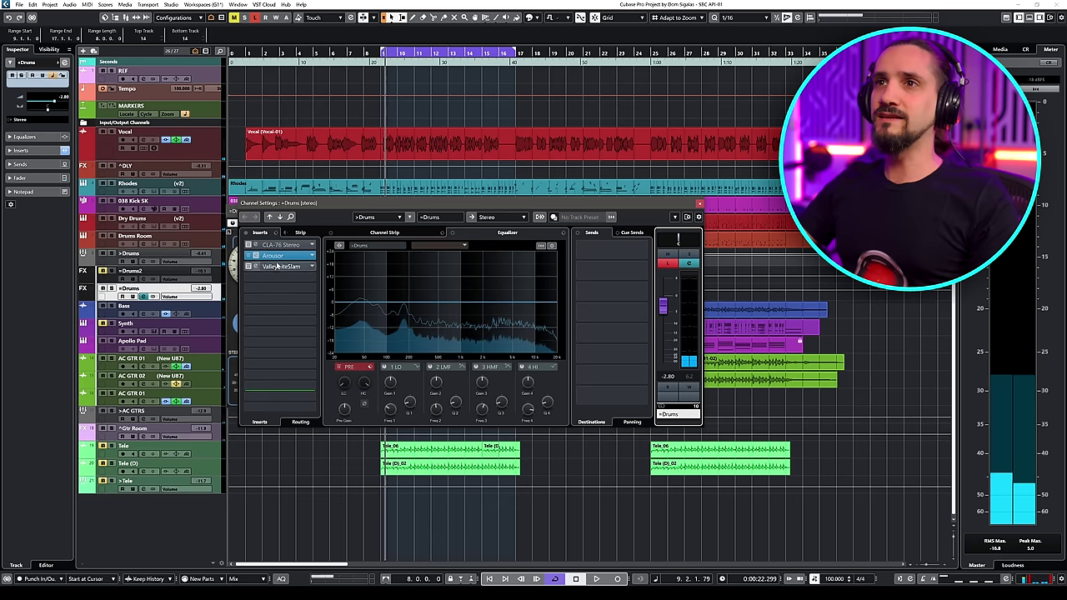
key(space)
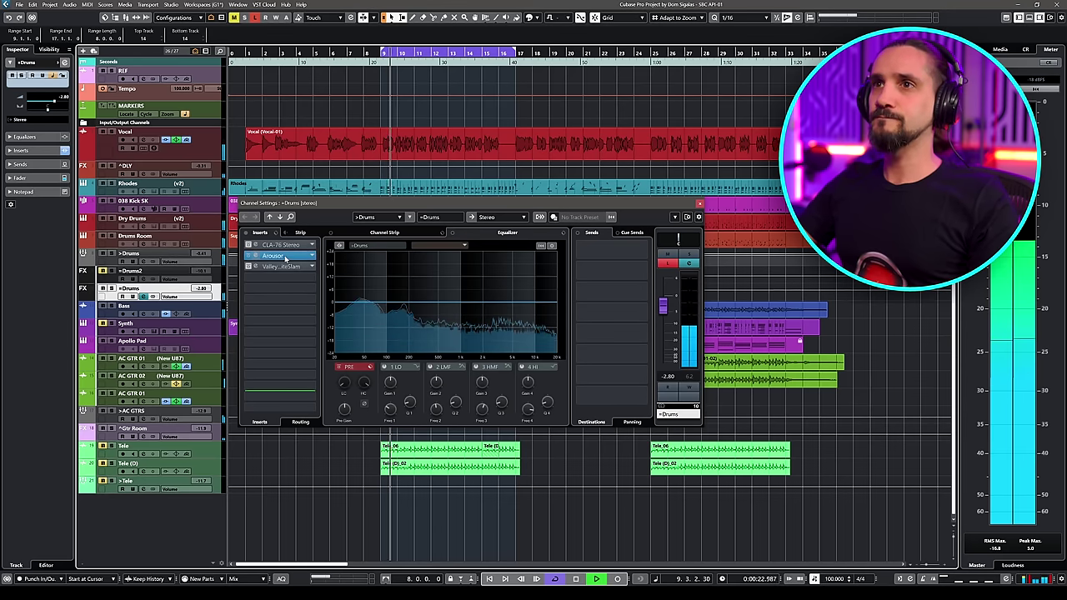
Reopen Arousor on =Drums and adjust its detector sidechain cutoff while starting and stopping playback.
click(255, 256)
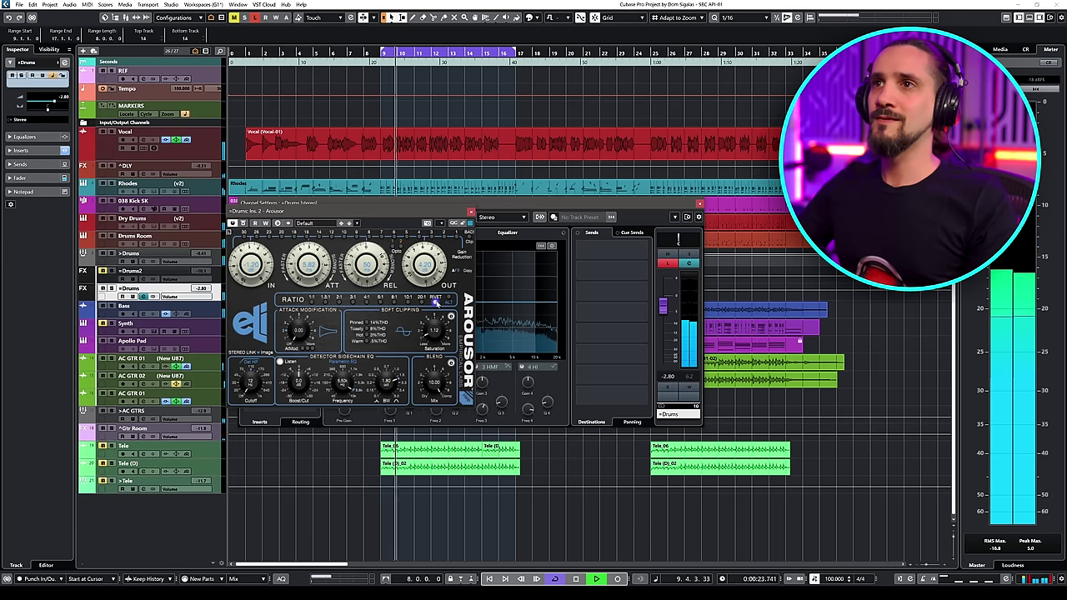
key(space)
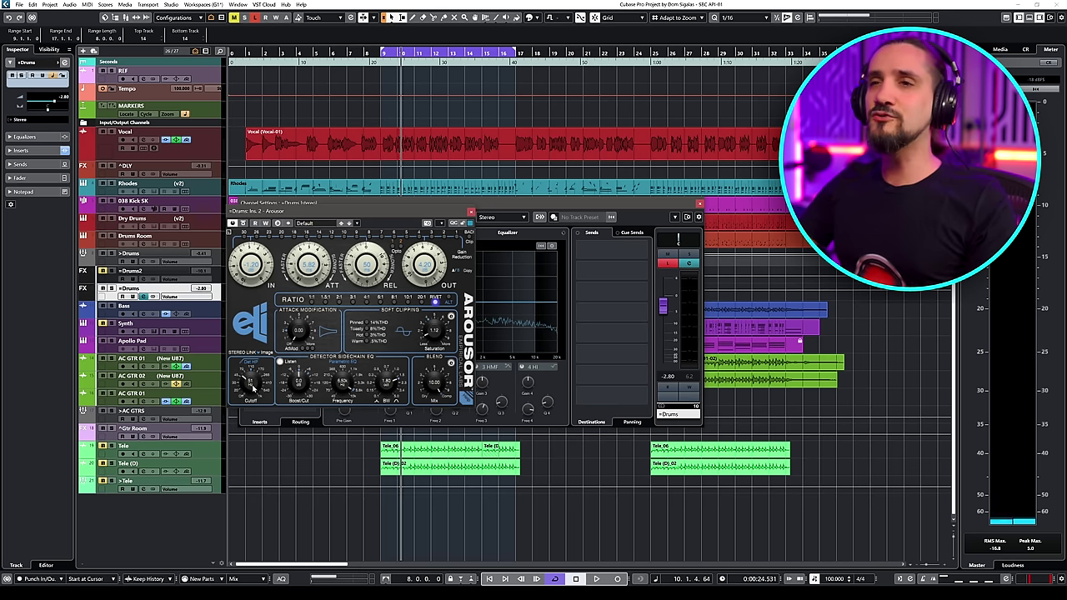
key(space)
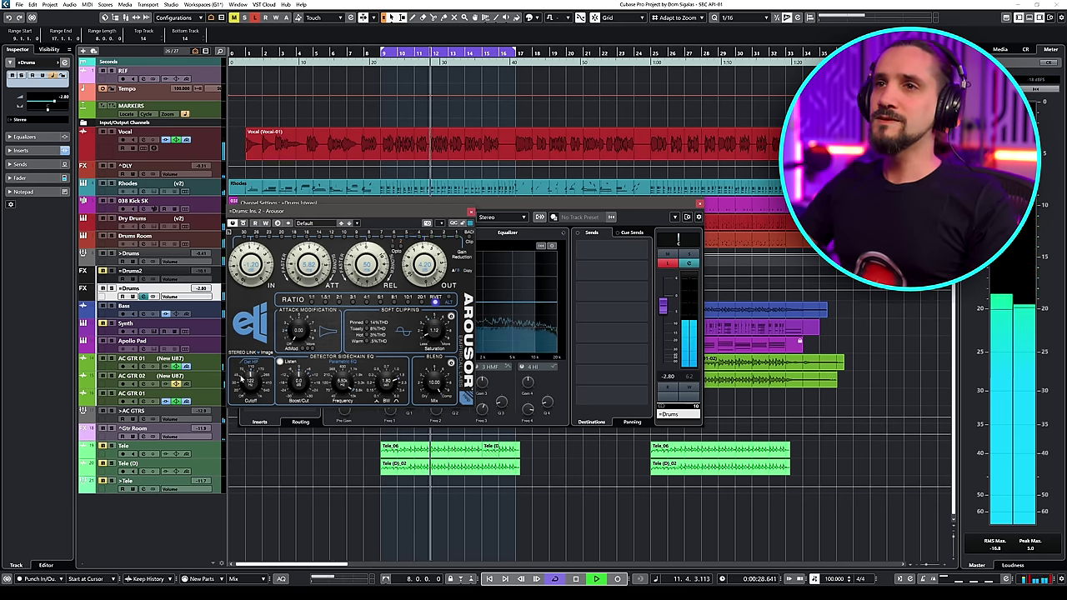
key(space)
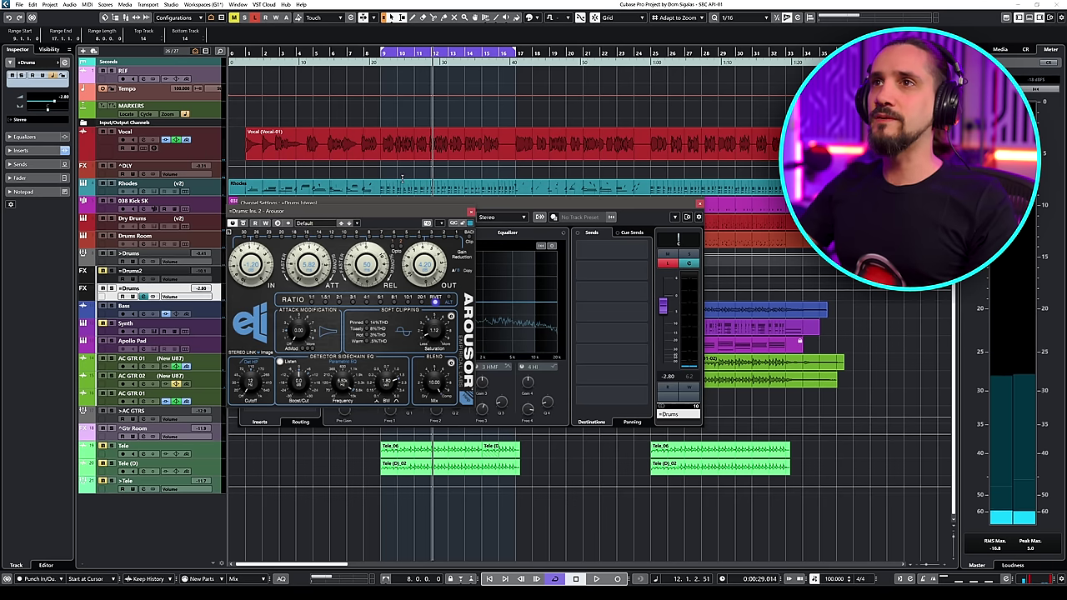
Close Arousor, turn Listen off, and blend =Drums in during playback from fully down to -7.71 dB.
click(471, 212)
drag(664, 306, 663, 360)
key(space)
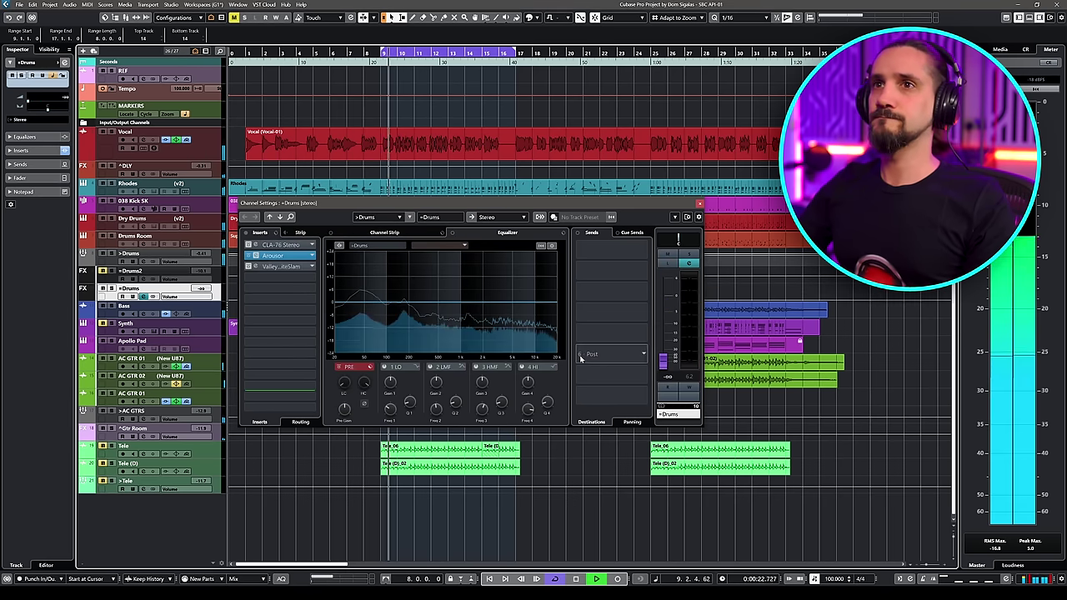
drag(664, 360, 663, 325)
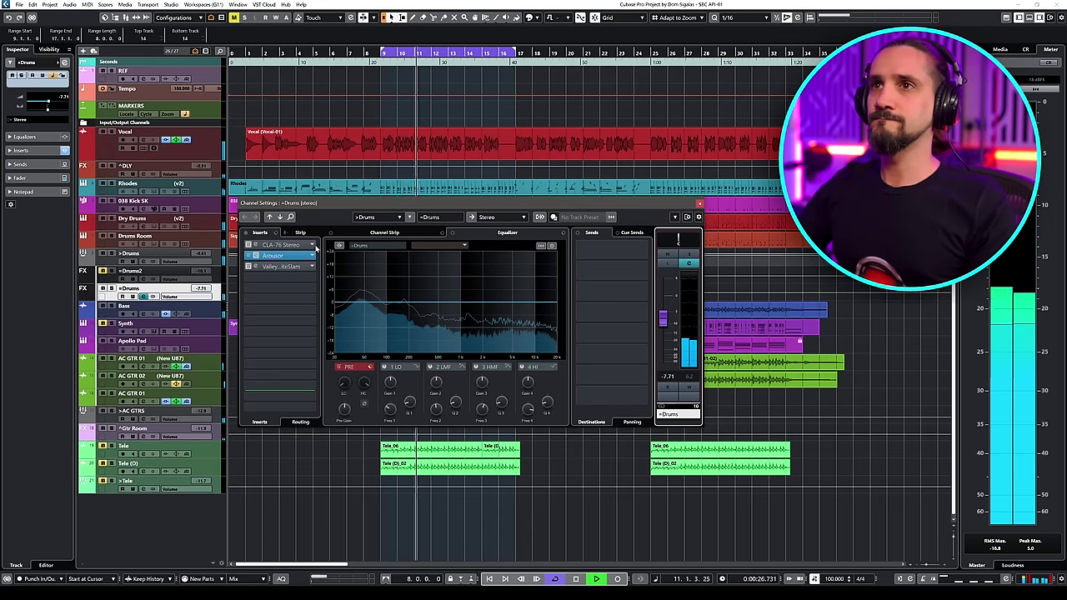
Reopen the Arousor settings during playback and raise the =Drums fader to -4.64 dB.
click(291, 260)
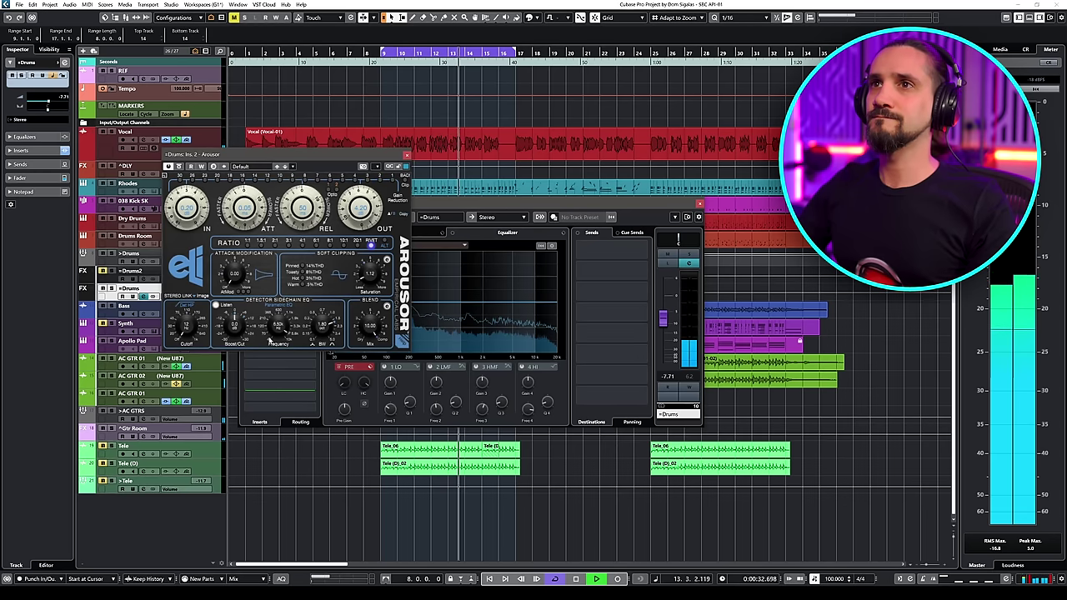
click(663, 326)
drag(663, 325, 654, 283)
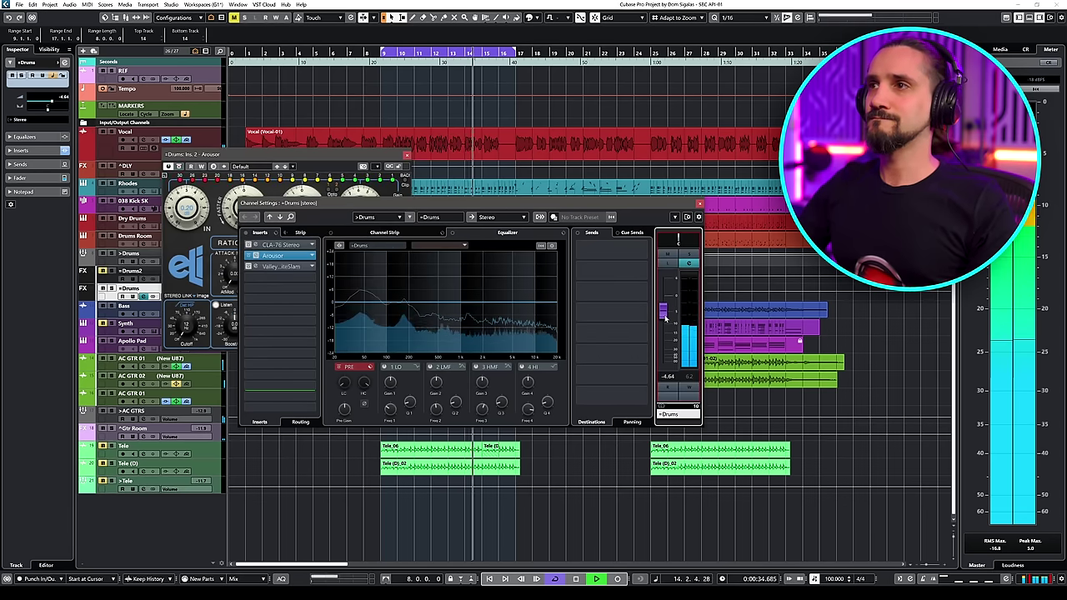
Mute and unmute =Drums to compare the mix without it, and lower its fader to -5.92 dB.
click(666, 254)
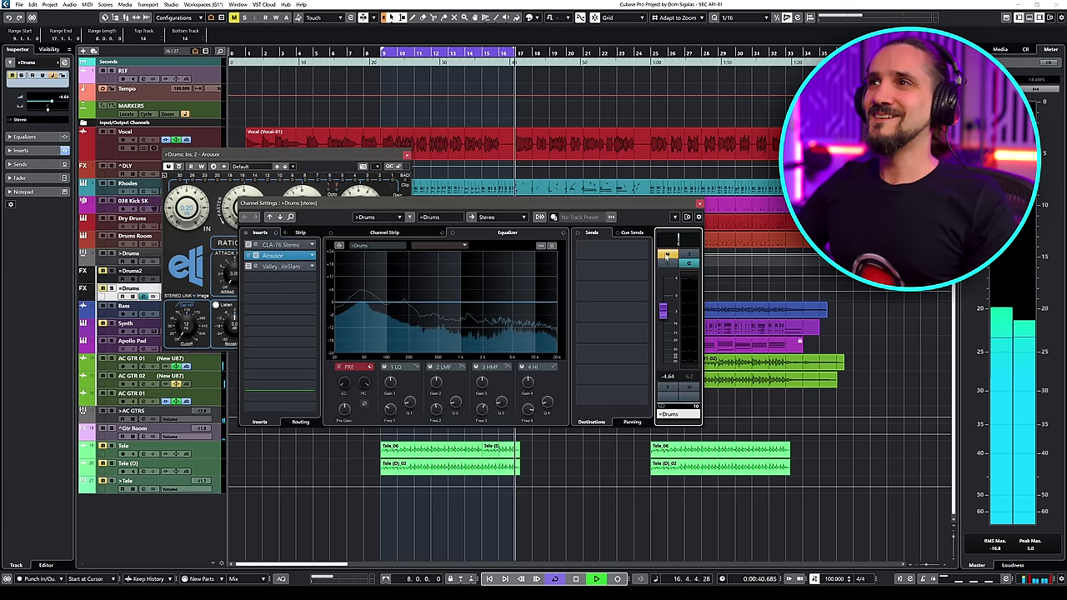
click(666, 255)
drag(663, 310, 663, 318)
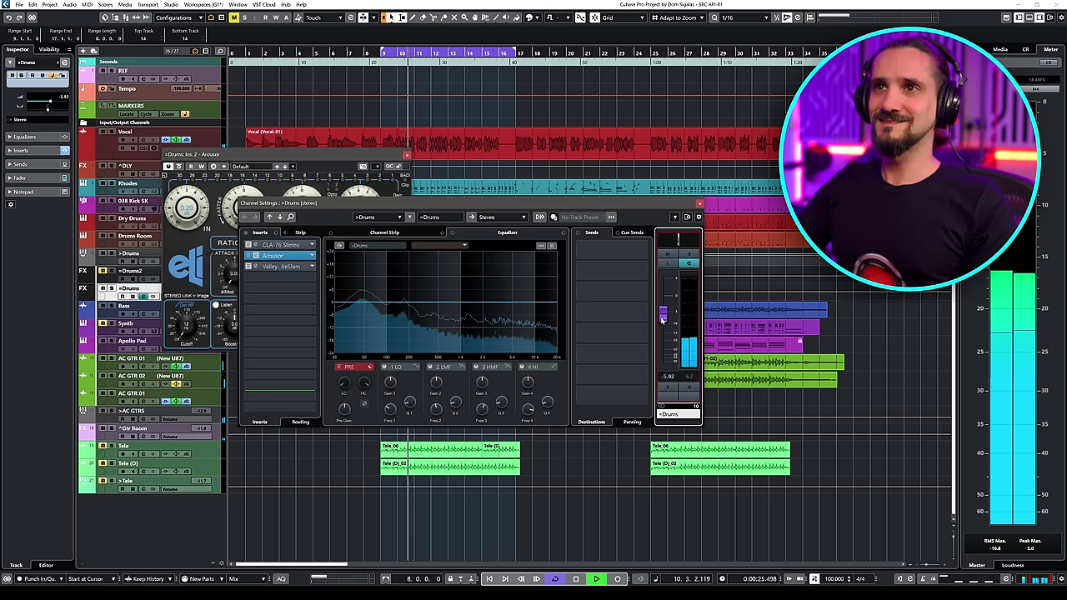
Review the Arousor settings during playback, and stop playback with the plug-in window kept in view.
click(317, 153)
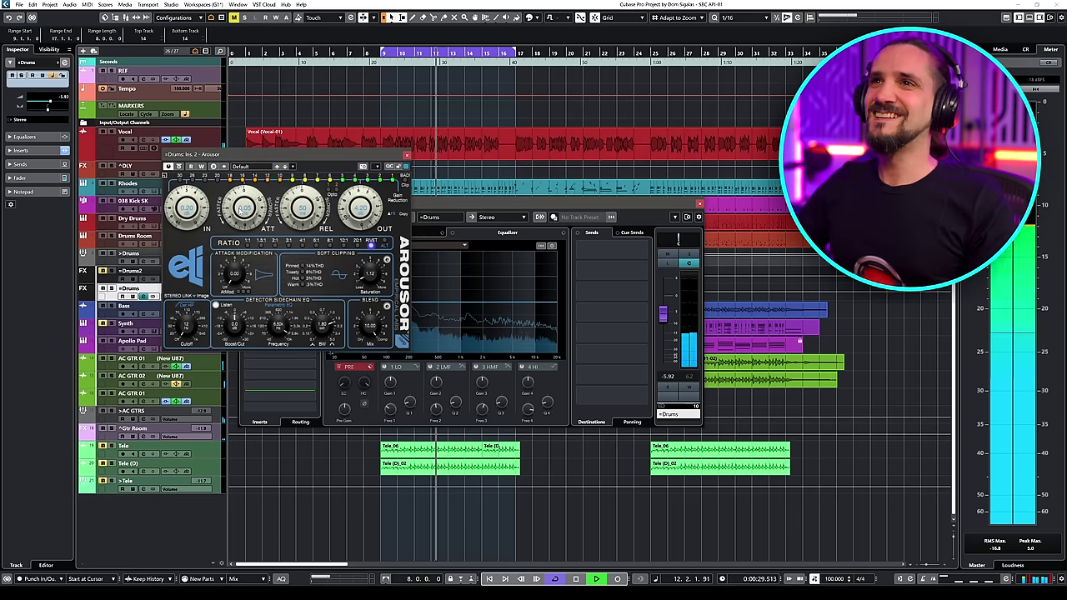
key(space)
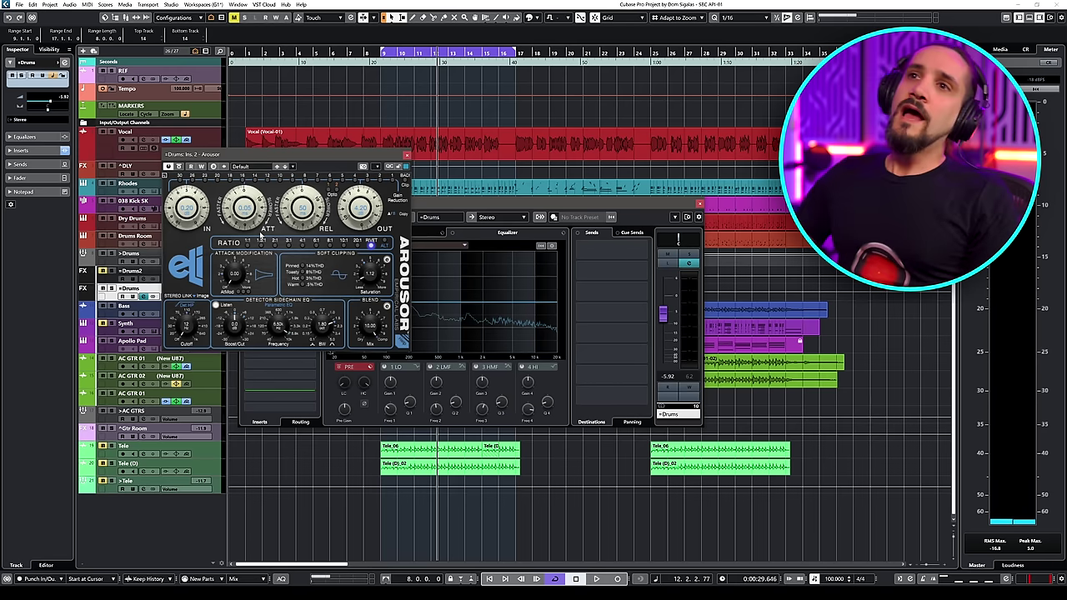
drag(315, 160, 351, 179)
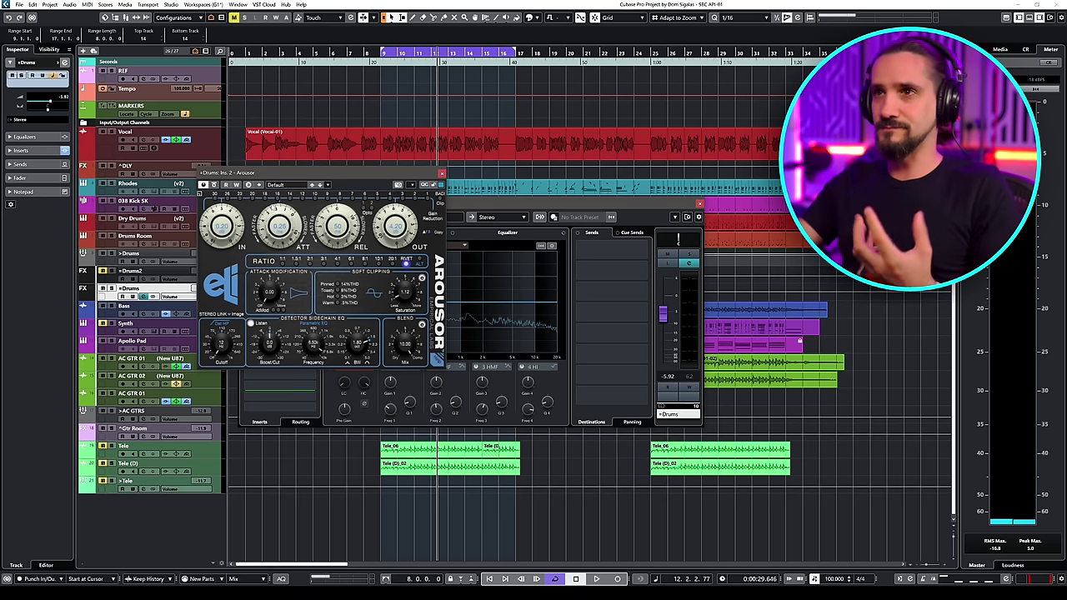
Switch from Arousor to the Valley People Dyna-mite Slam insert on =Drums and reposition its plug-in window.
click(442, 175)
click(281, 266)
drag(427, 140, 283, 128)
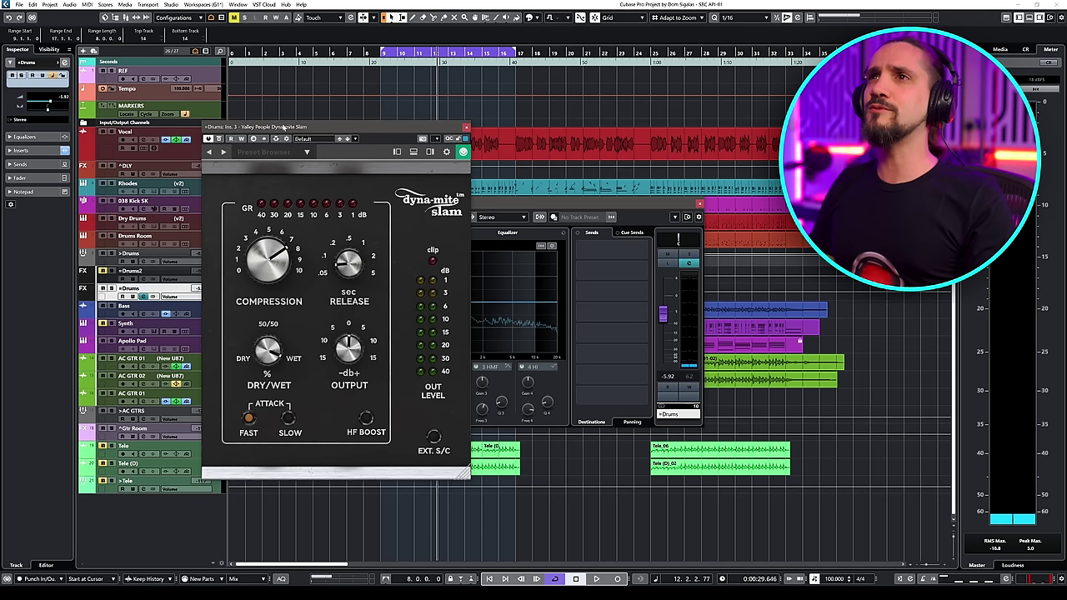
Audition Dyna-mite Slam on =Drums with Listen switched on, playing from bar 9 with its window in front.
key(space)
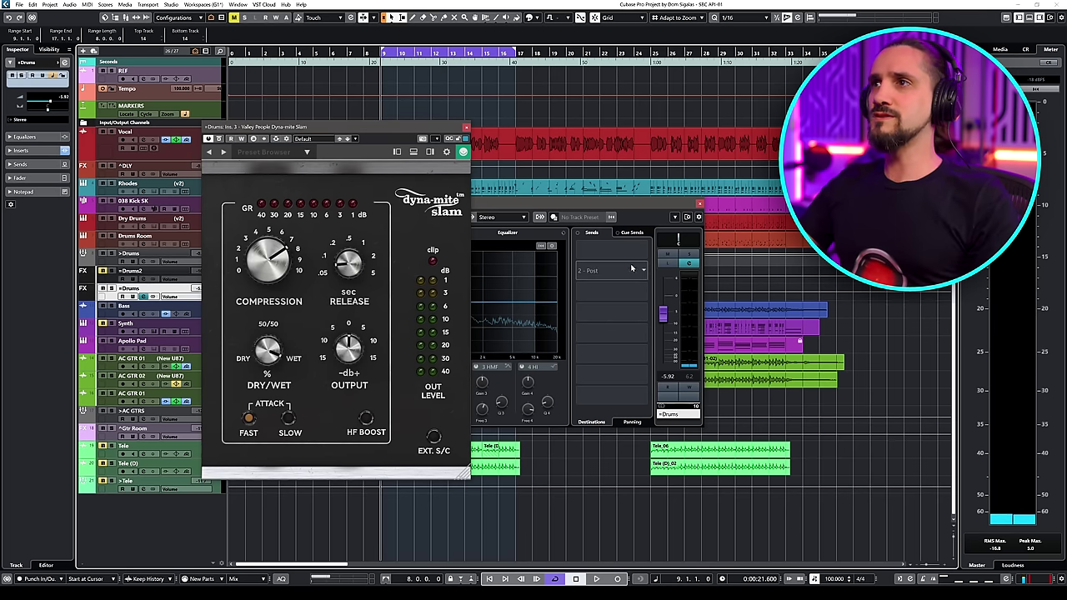
click(667, 265)
key(space)
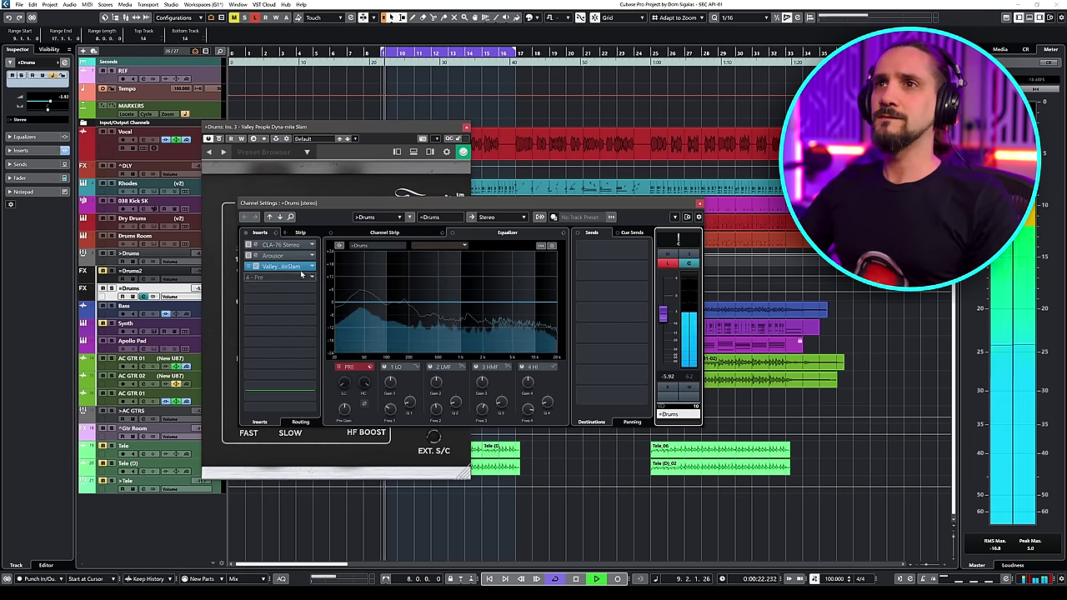
click(377, 135)
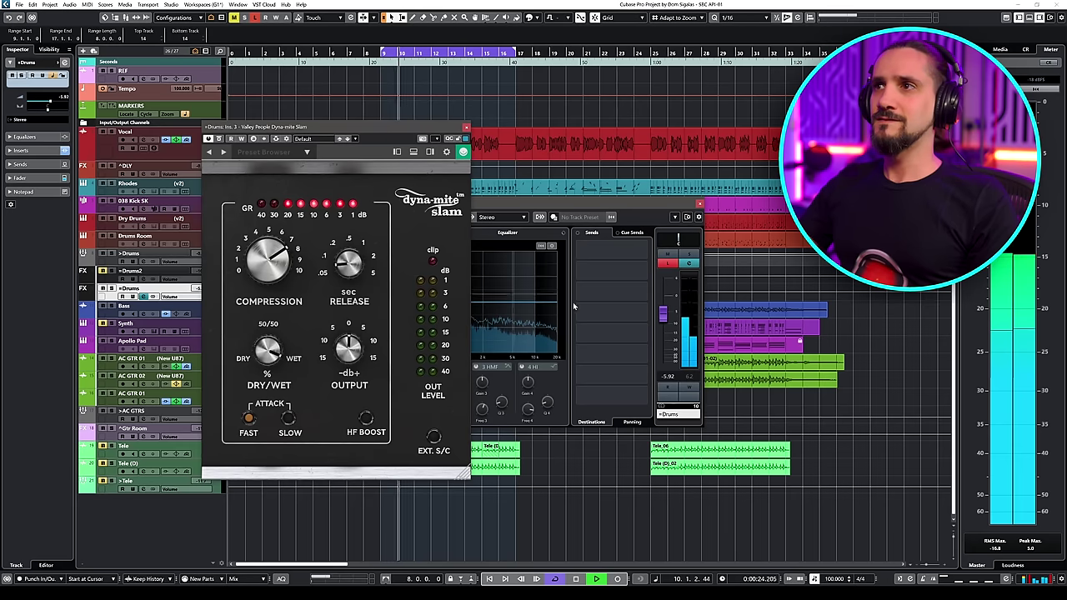
Raise the =Drums fader to -1.18 dB during playback, stop, and bring the Dyna-mite Slam window to the front.
drag(664, 313, 666, 304)
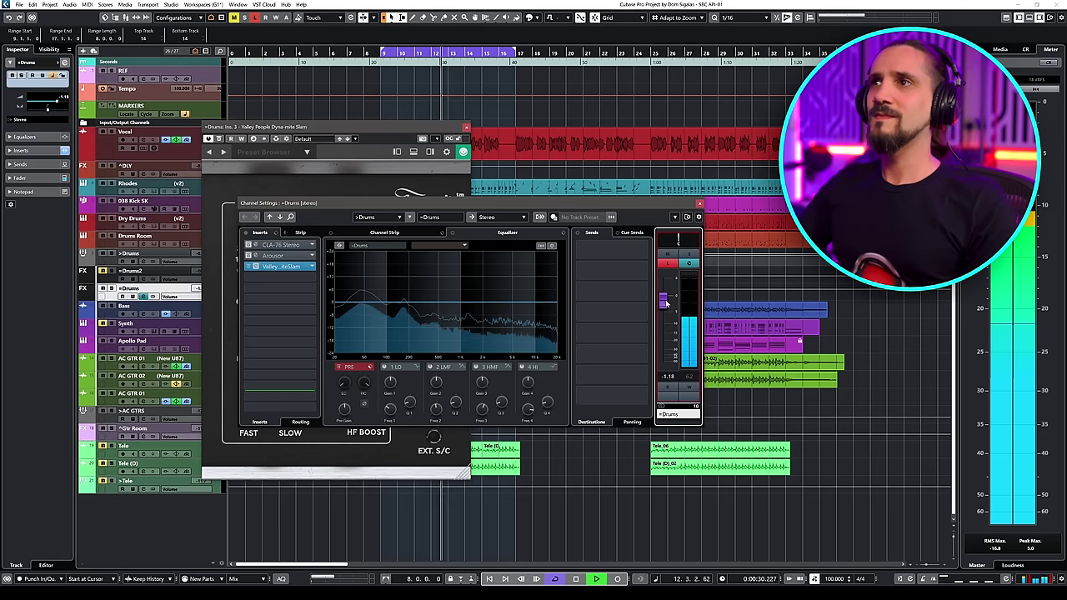
key(space)
click(426, 133)
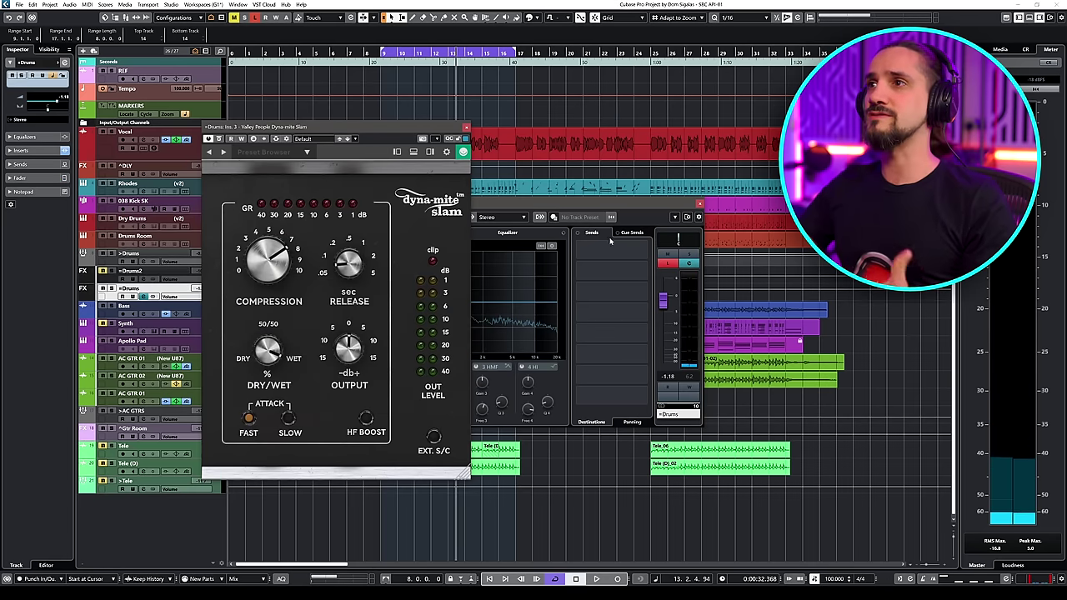
During playback with Listen off, pull the =Drums fader down to silence and blend it back in to -5.92 dB.
click(665, 304)
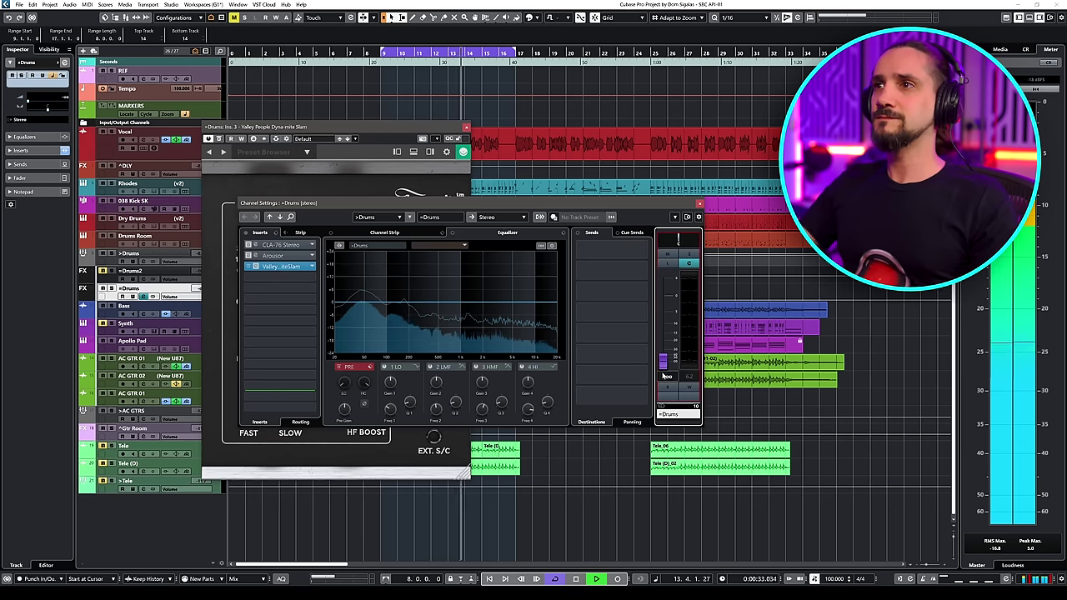
drag(664, 368, 666, 320)
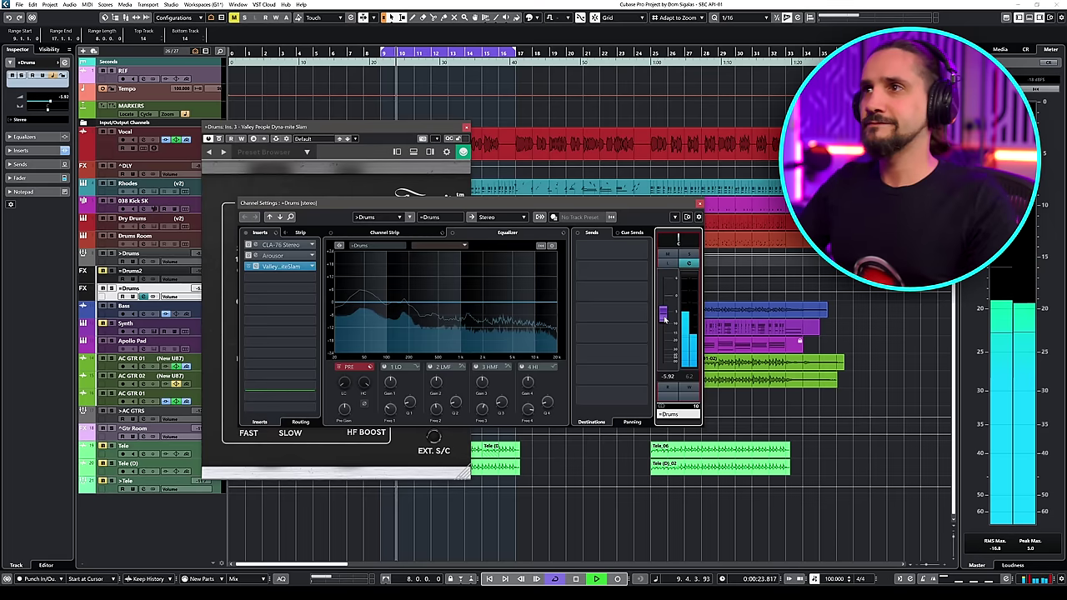
Compare the mix with Dyna-mite Slam bypassed and with =Drums muted, restore both, and stop playback.
click(248, 268)
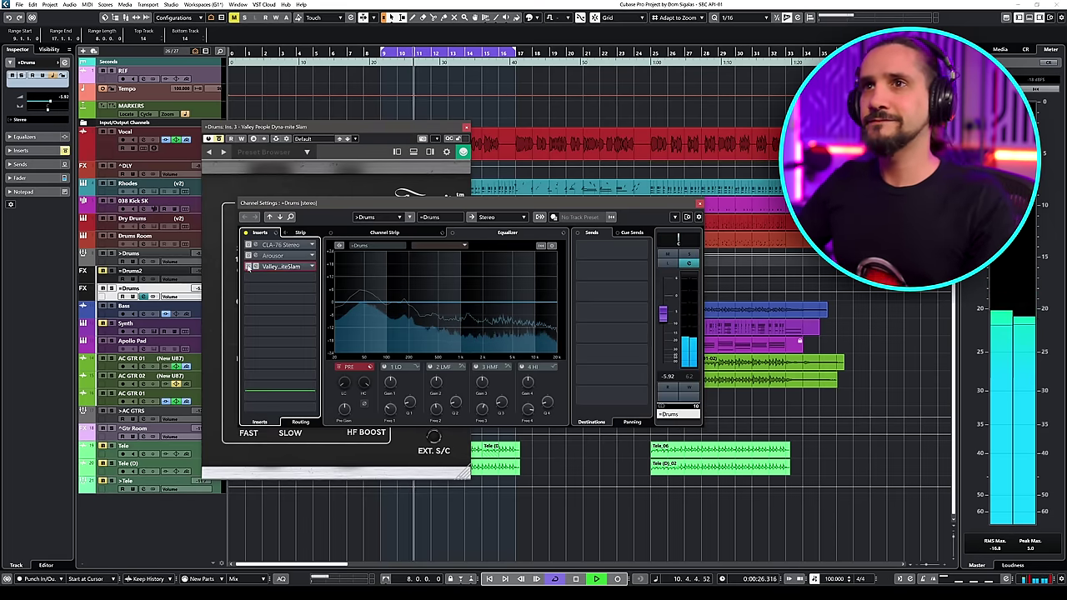
click(665, 254)
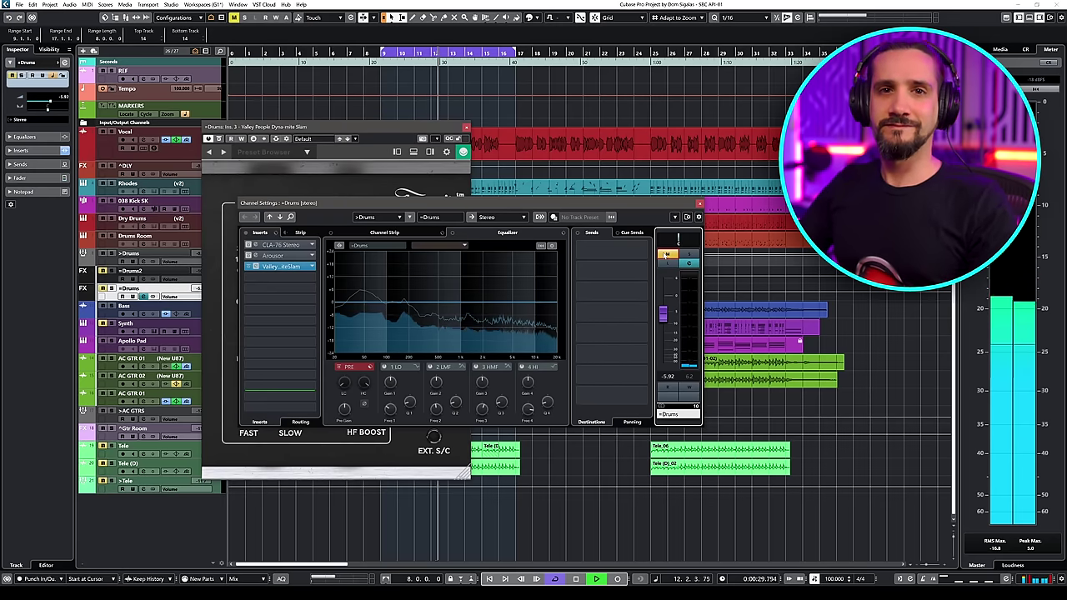
click(664, 254)
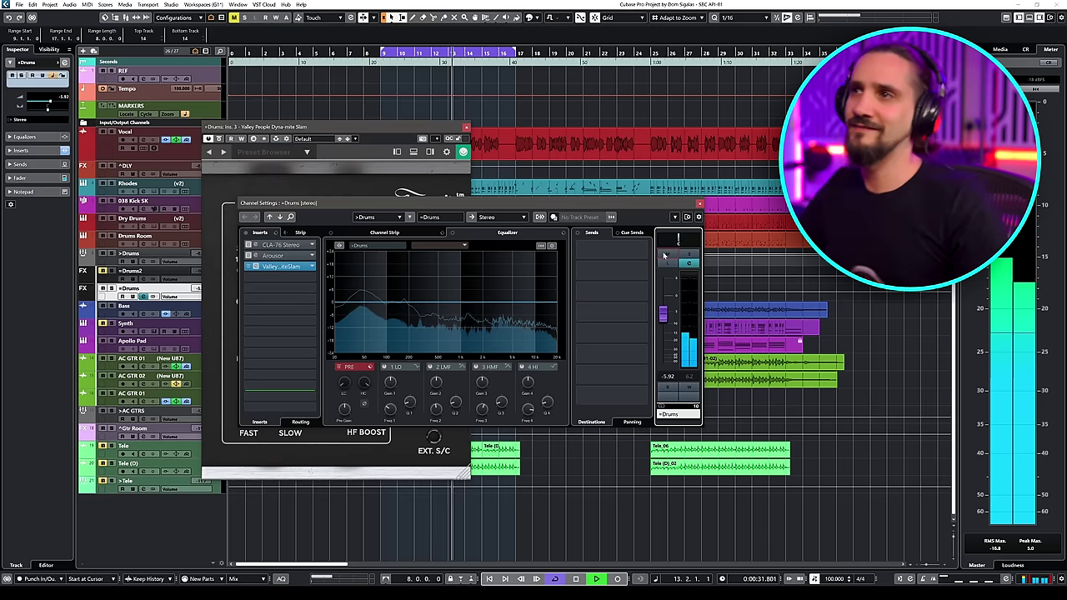
key(space)
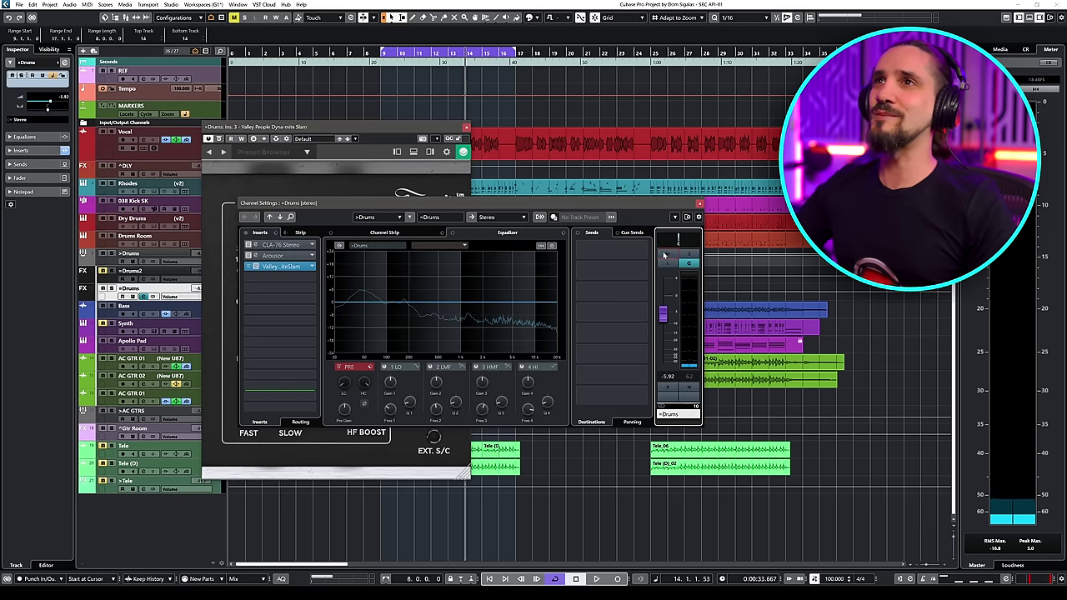
Play the soloed drums from bar 9, drop the =Drums fader to silence, and blend it back up to -6.10 dB.
click(382, 52)
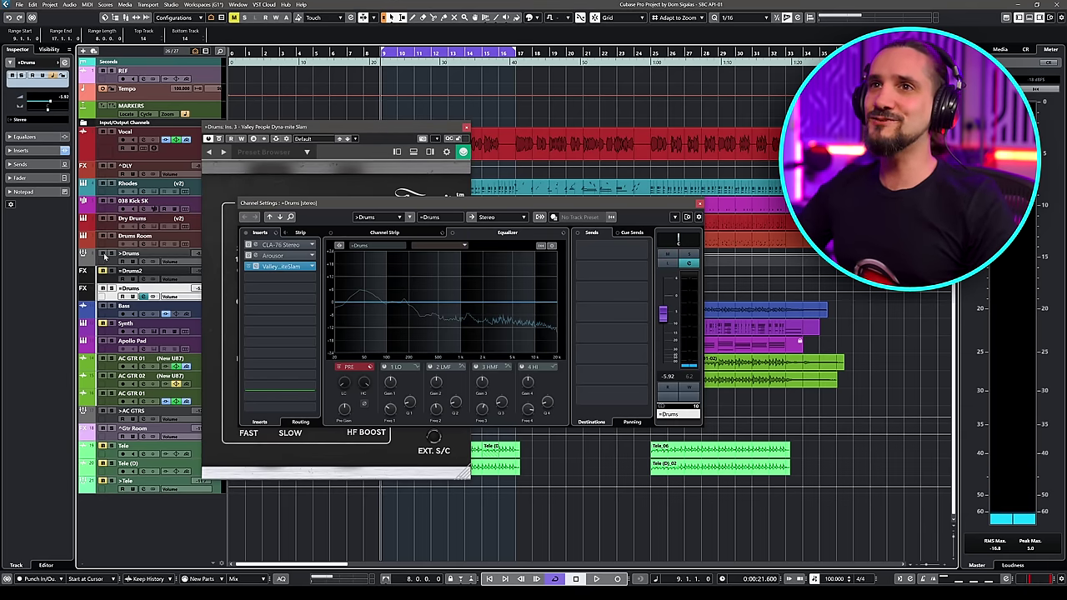
click(688, 255)
key(space)
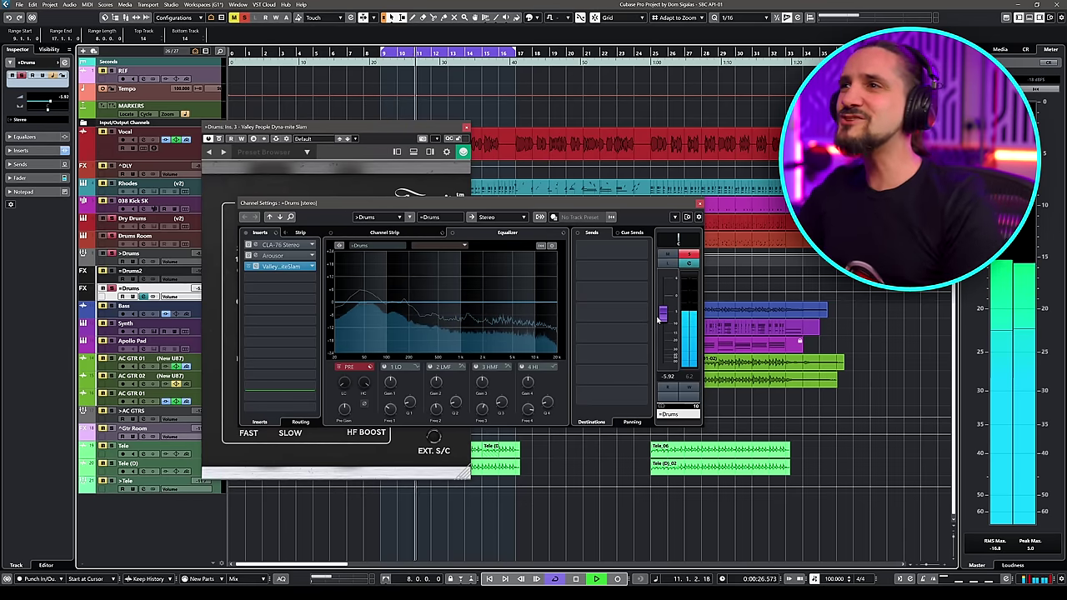
drag(662, 314, 662, 371)
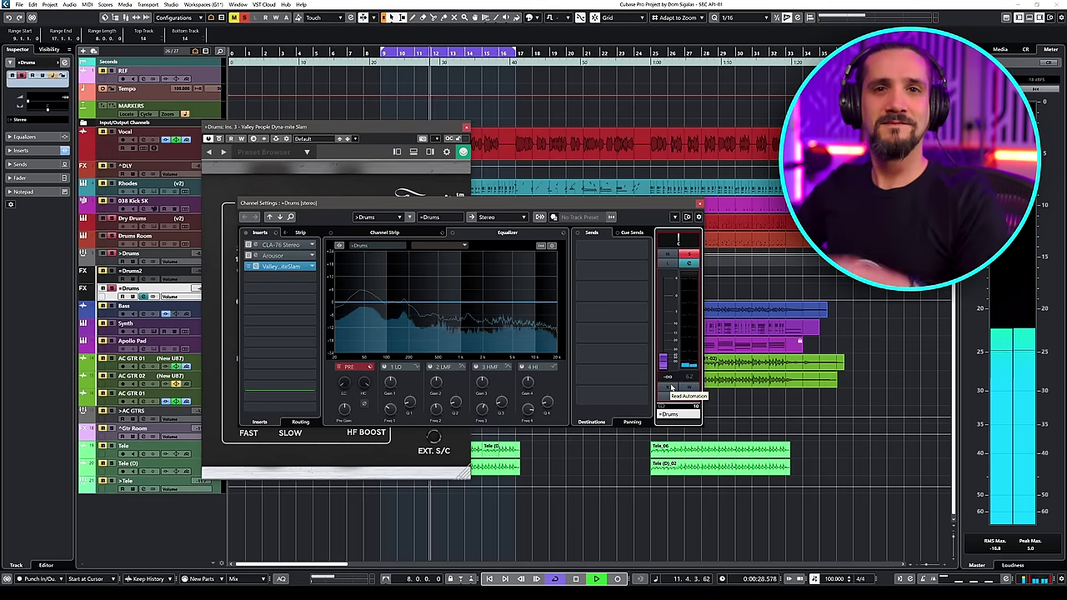
drag(663, 365, 664, 318)
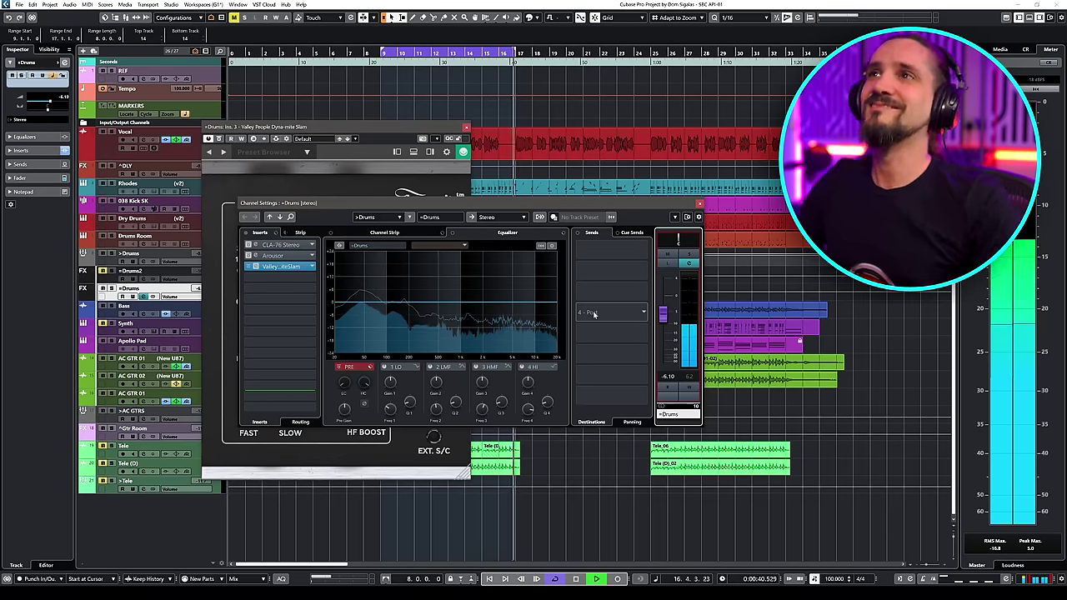
Compare CLA-76, Arousor and Dyna-mite Slam on =Drums by activating one at a time, ending on Dyna-mite Slam with playback stopped.
click(248, 267)
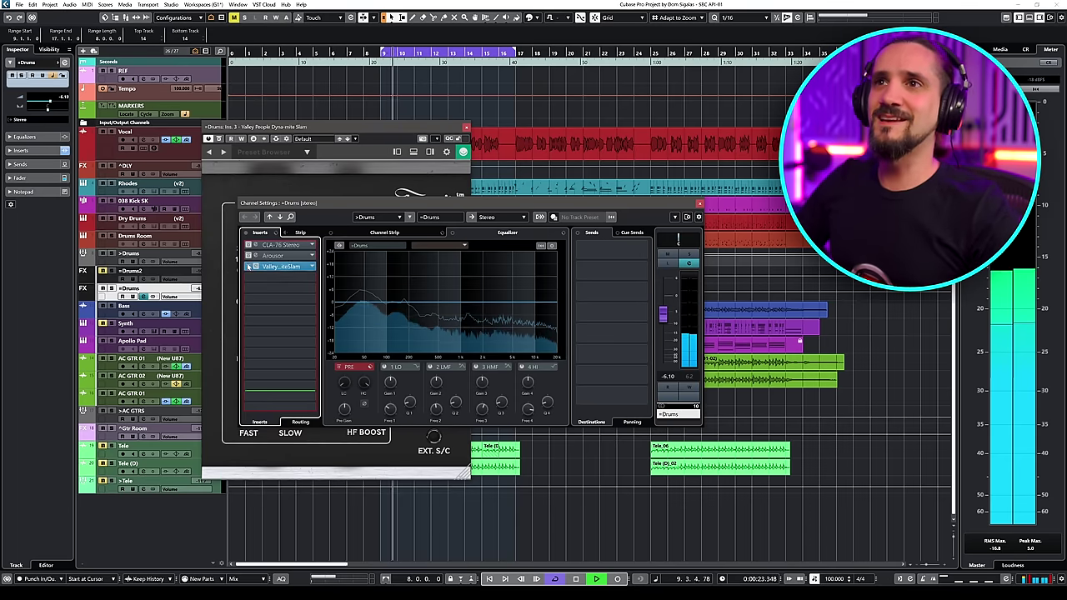
click(248, 245)
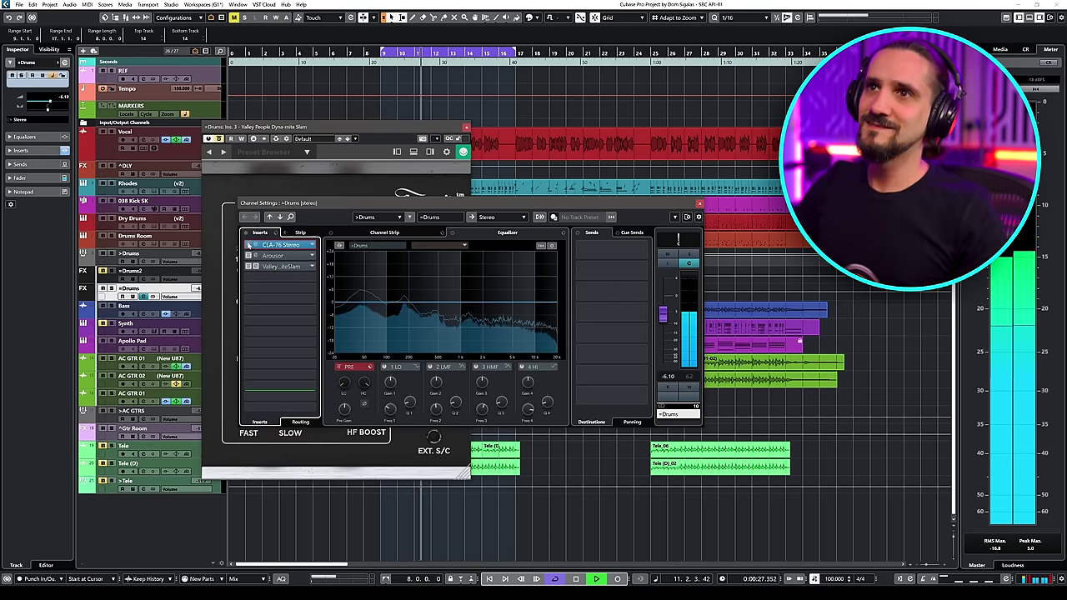
click(281, 256)
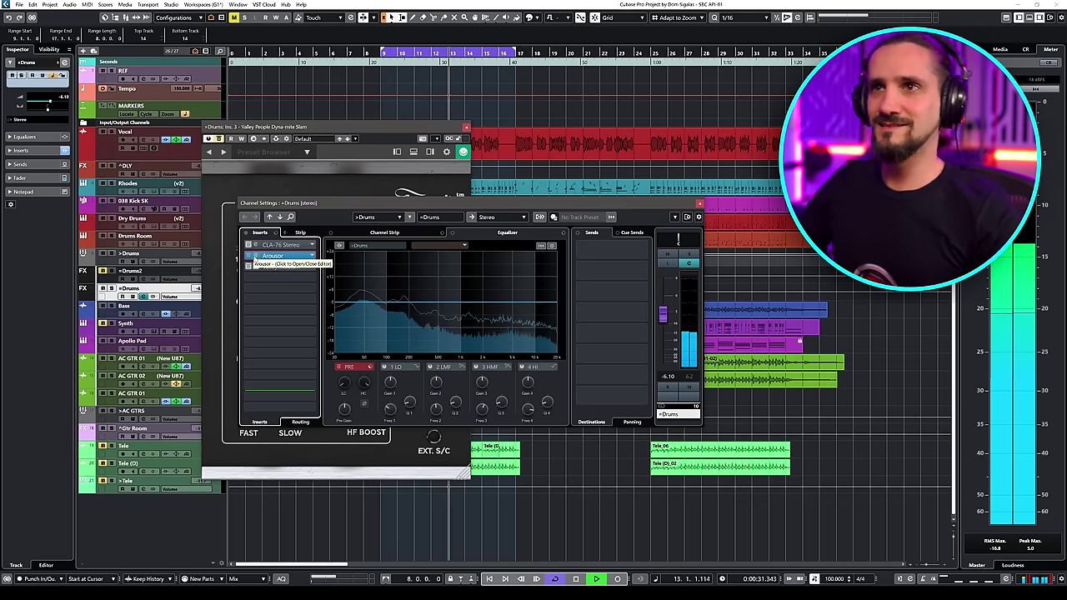
click(256, 257)
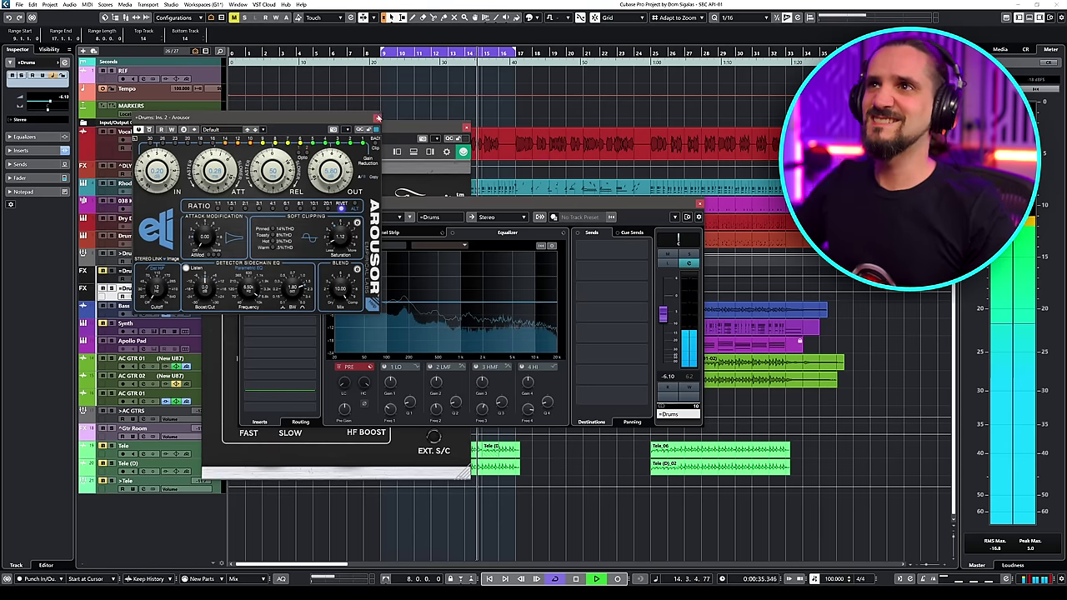
click(377, 118)
click(248, 269)
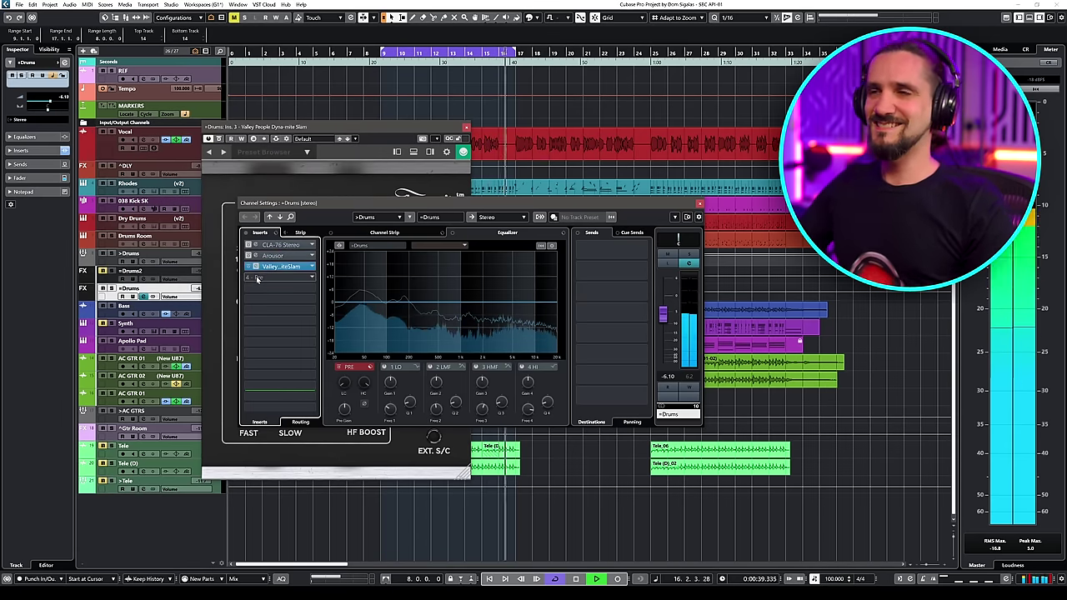
key(space)
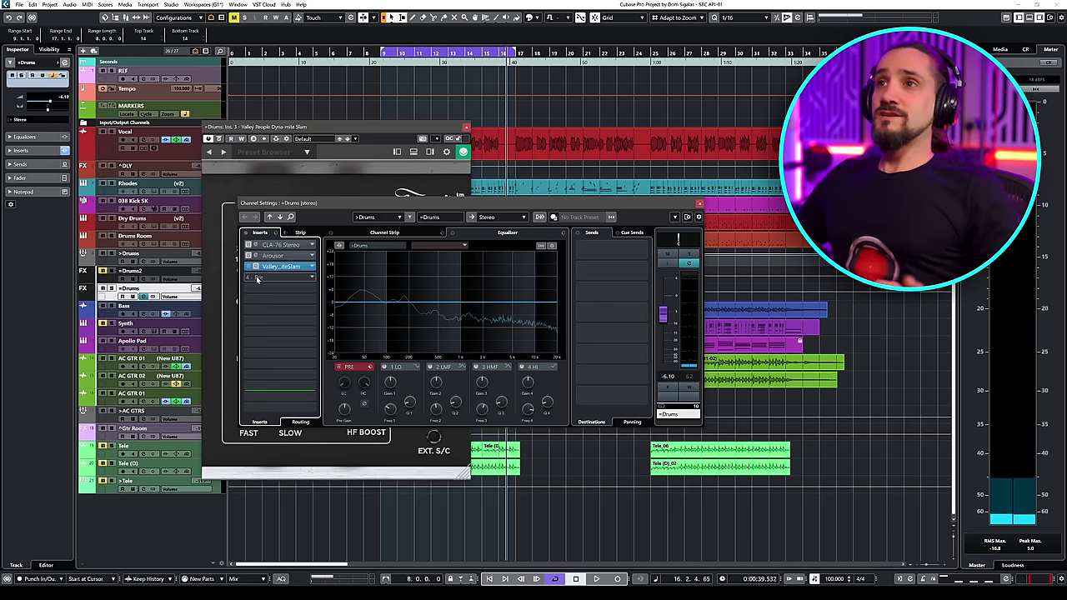
Close the =Drums and Dyna-mite Slam windows, and toggle the pre/post-fader position of the =Drums send on >Drums.
click(700, 204)
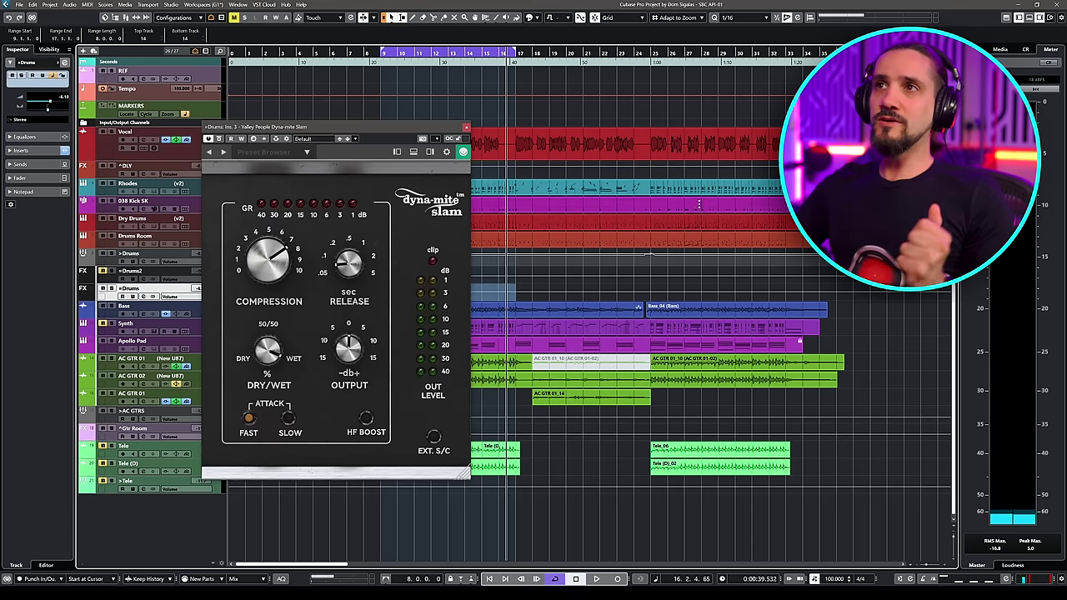
click(467, 127)
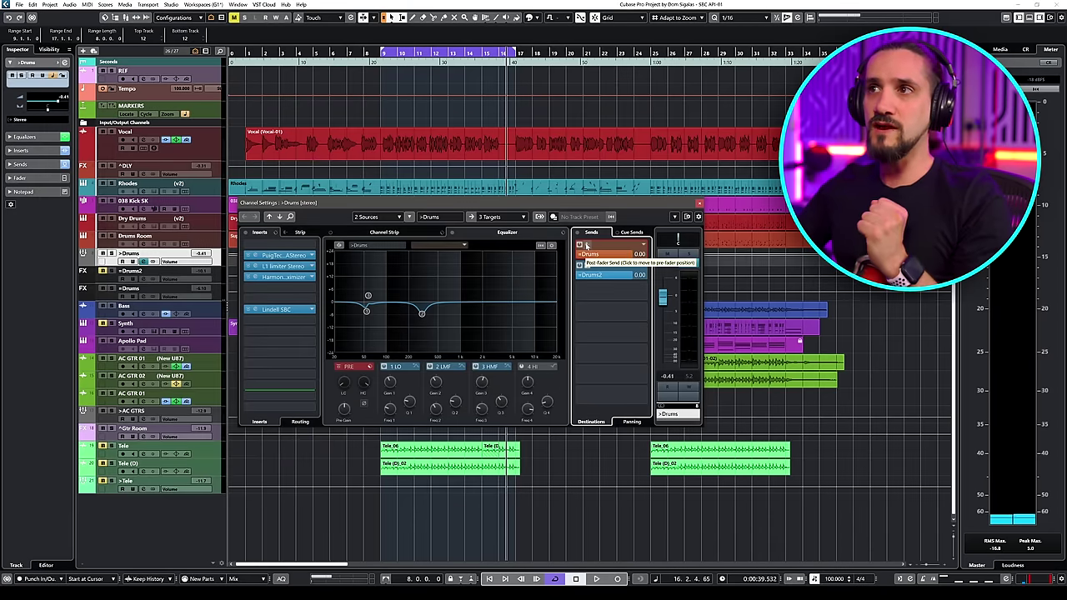
click(587, 244)
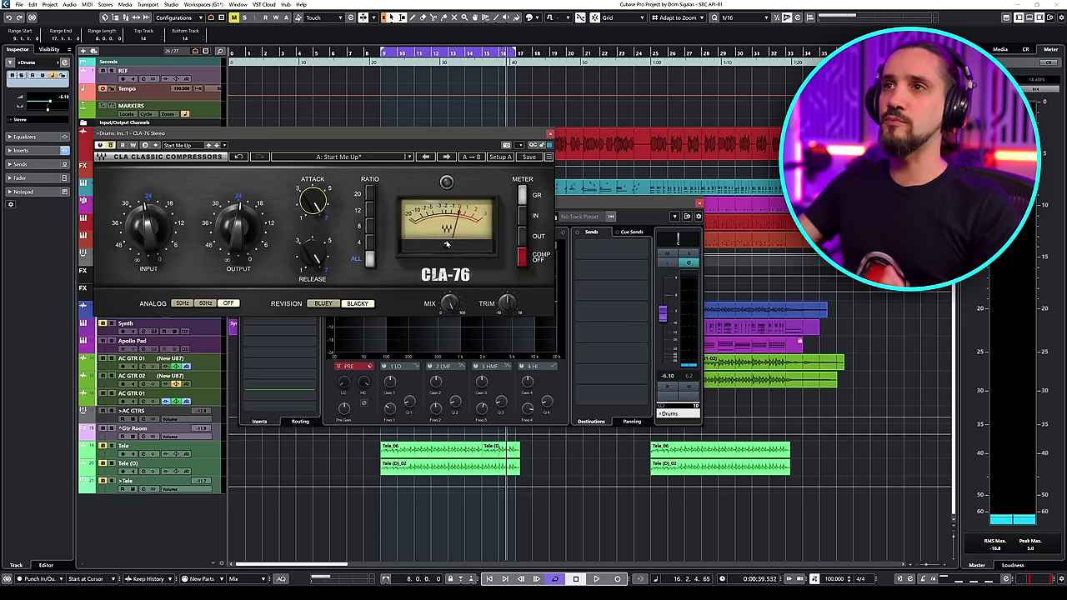
Close the CLA-76 window and bring the =Drums fader up from silence to -12.5 dB.
click(551, 134)
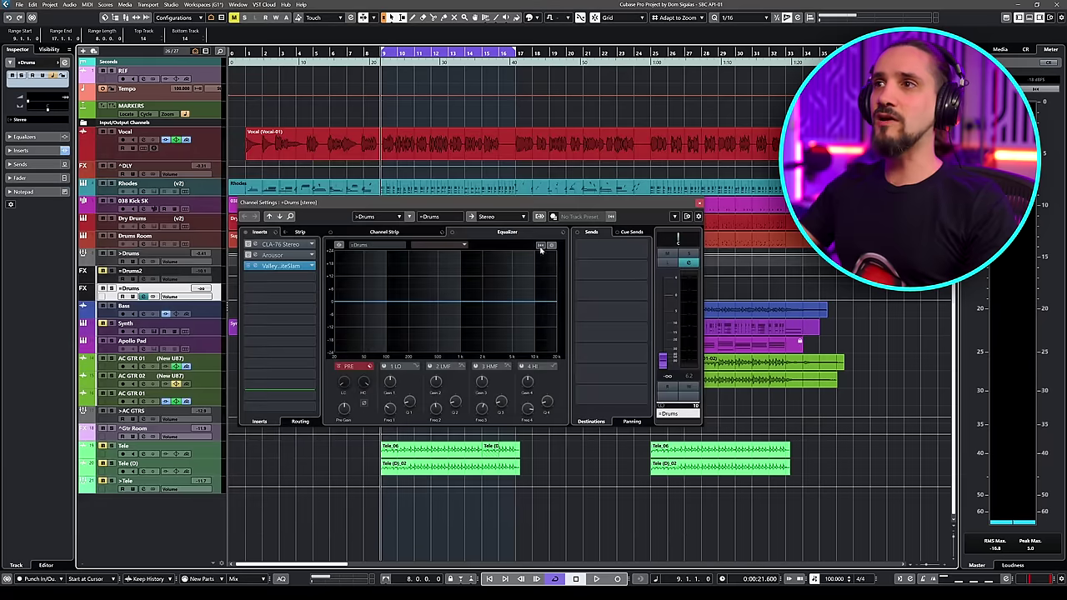
drag(664, 385, 658, 323)
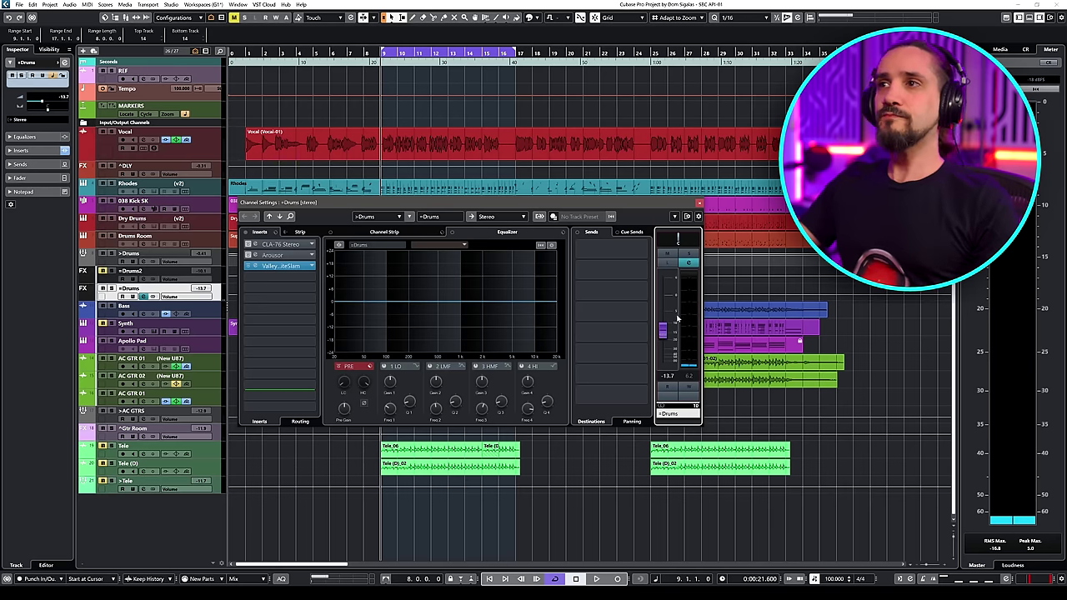
drag(665, 342, 664, 347)
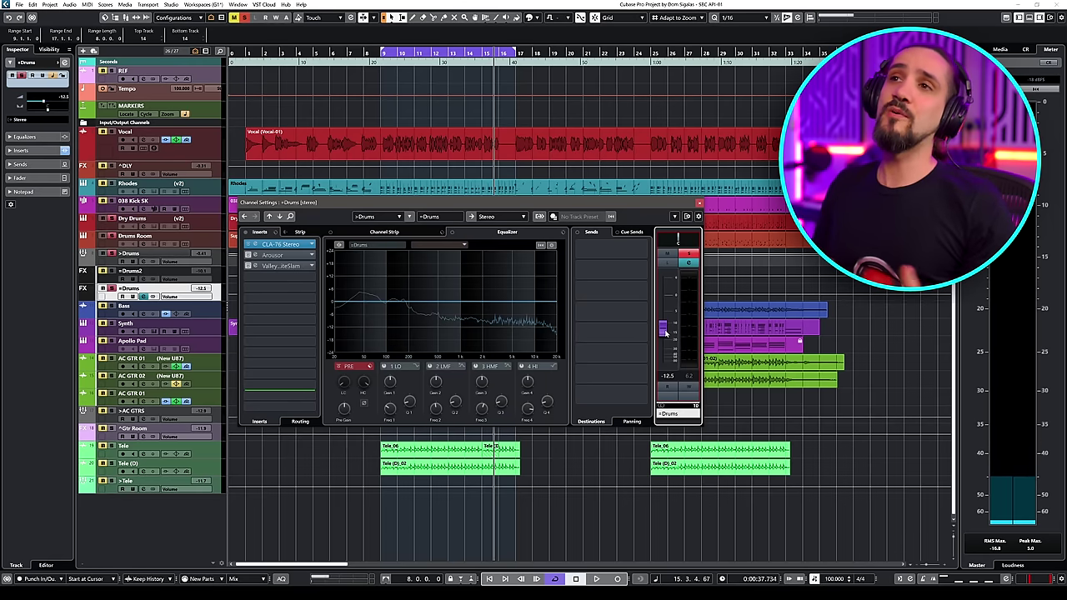
Search the plug-ins for "vintagecomp" and load VintageCompressor into the fourth insert slot of =Drums.
click(270, 280)
text(vintag)
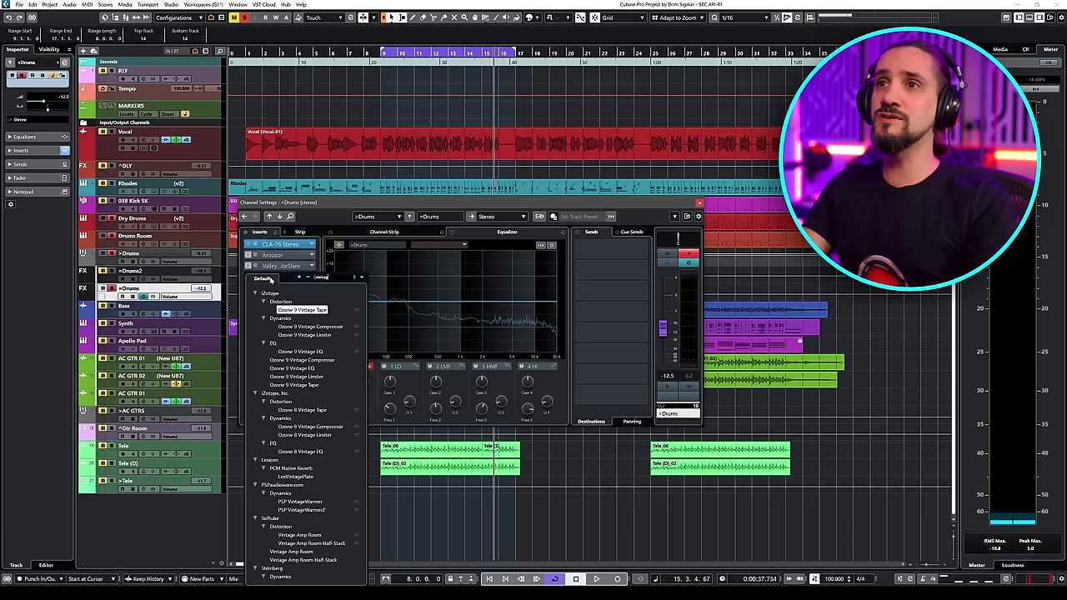
text(ecomp)
click(298, 308)
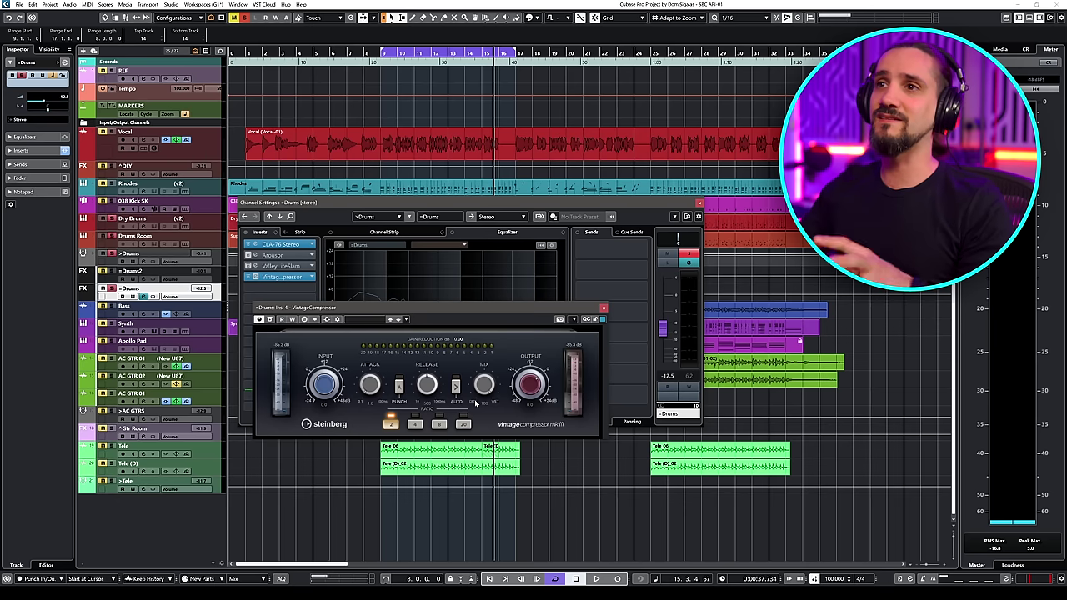
Deactivate CLA-76 on =Drums, set VintageCompressor's ratio to 20, and move its window below the channel settings.
click(249, 244)
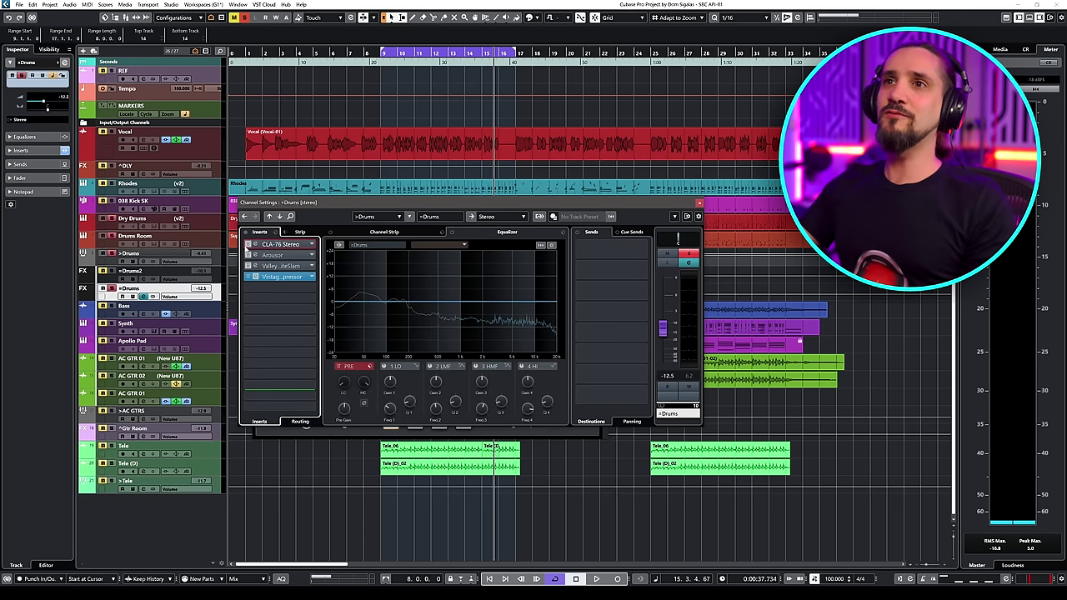
click(264, 277)
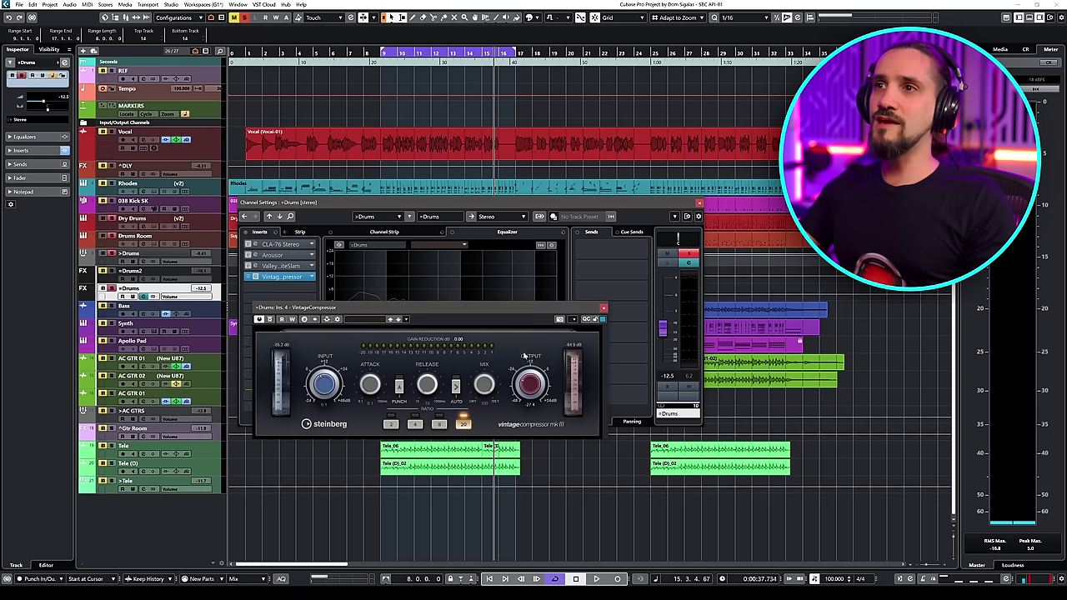
drag(350, 307, 338, 402)
Play the drums through VintageCompressor, raise the =Drums fader to -9.29 dB, and switch on Listen for =Drums.
key(space)
mouse_move(663, 328)
mouse_down()
mouse_move(665, 317)
mouse_move(666, 335)
mouse_move(667, 325)
mouse_up()
click(664, 263)
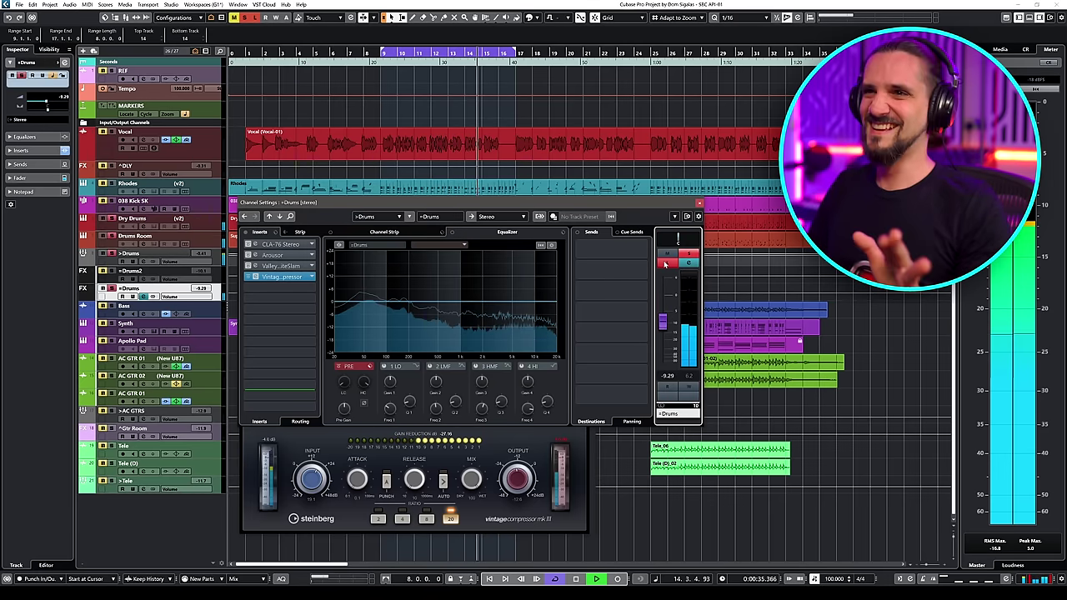